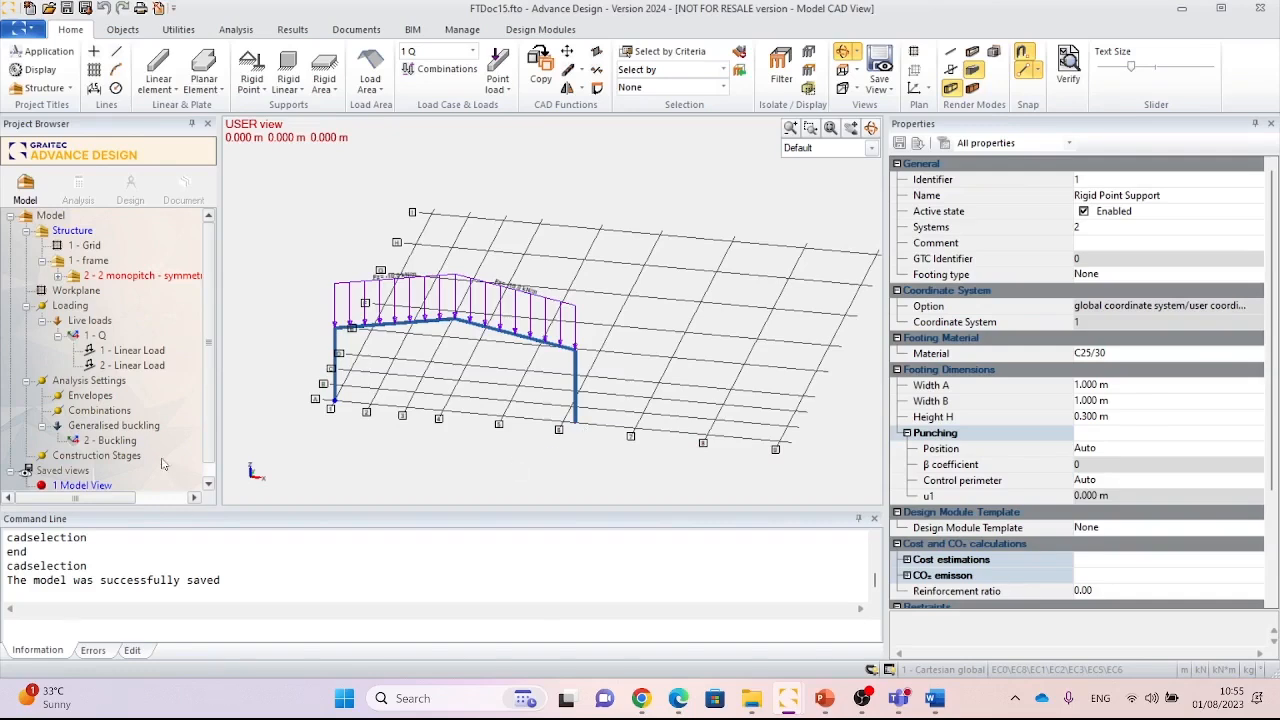
Delete the existing Buckling load case and its Generalised buckling family from the analysis settings.
{"action": "left_click", "coordinate": [110, 440]}
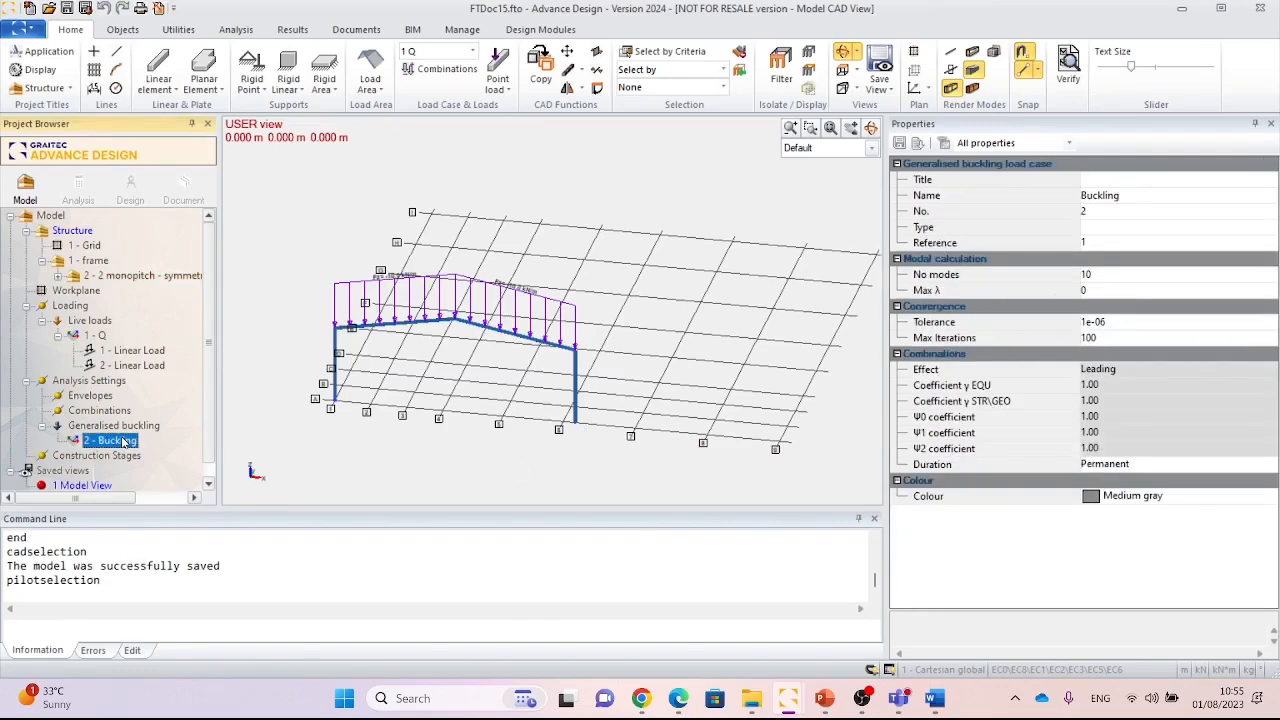
{"action": "key", "text": "Delete"}
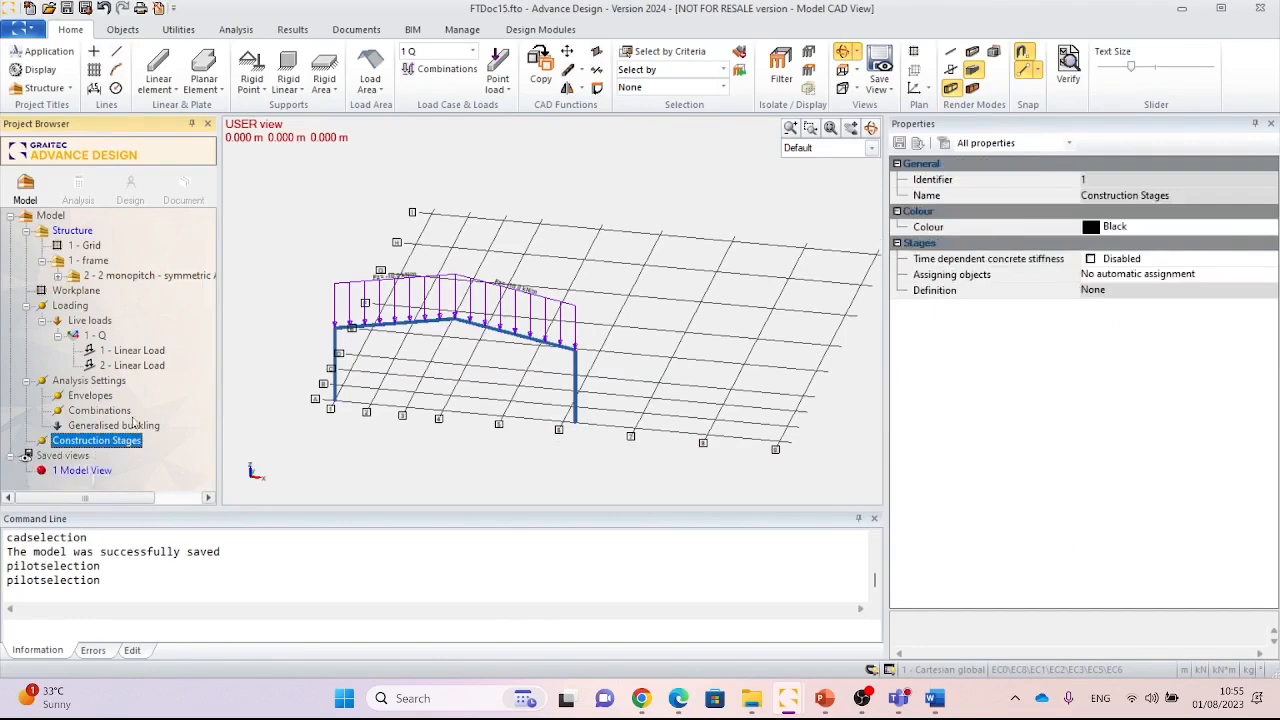
{"action": "left_click", "coordinate": [126, 427]}
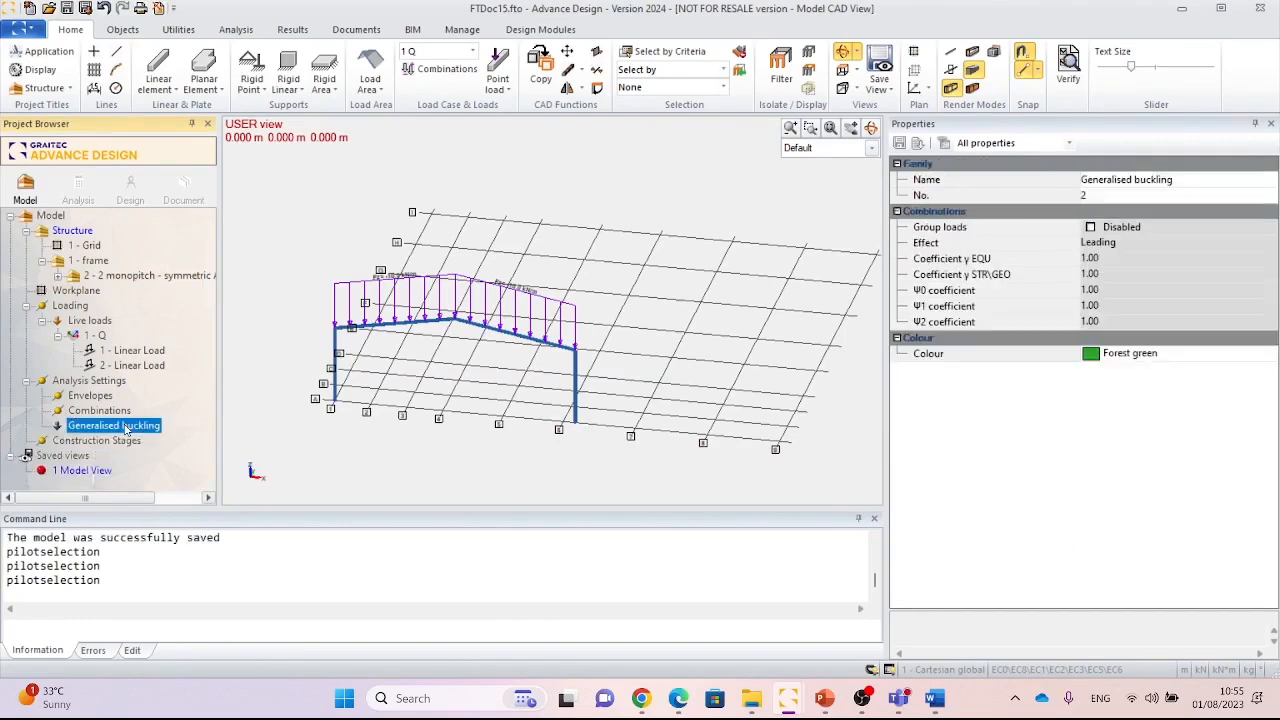
{"action": "key", "text": "Delete"}
Add a generalised buckling analysis to the analysis settings, based on load case Q.
{"action": "left_click", "coordinate": [111, 382]}
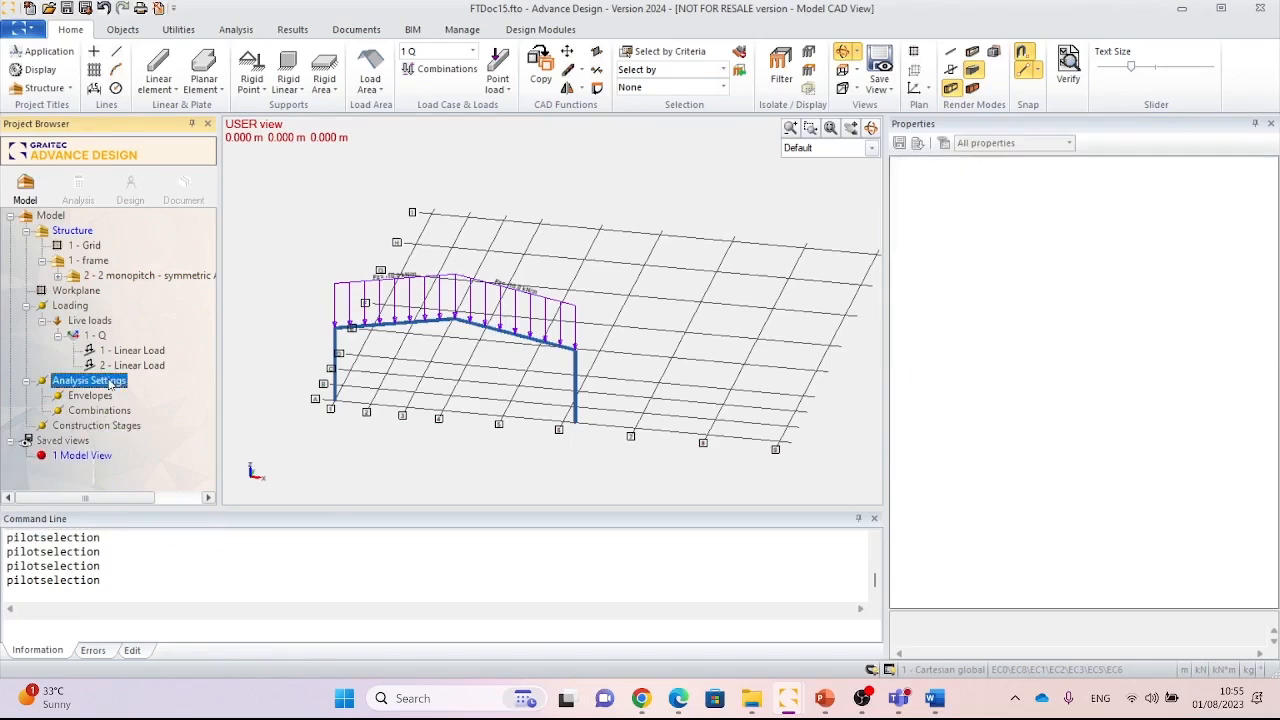
{"action": "right_click", "coordinate": [111, 383]}
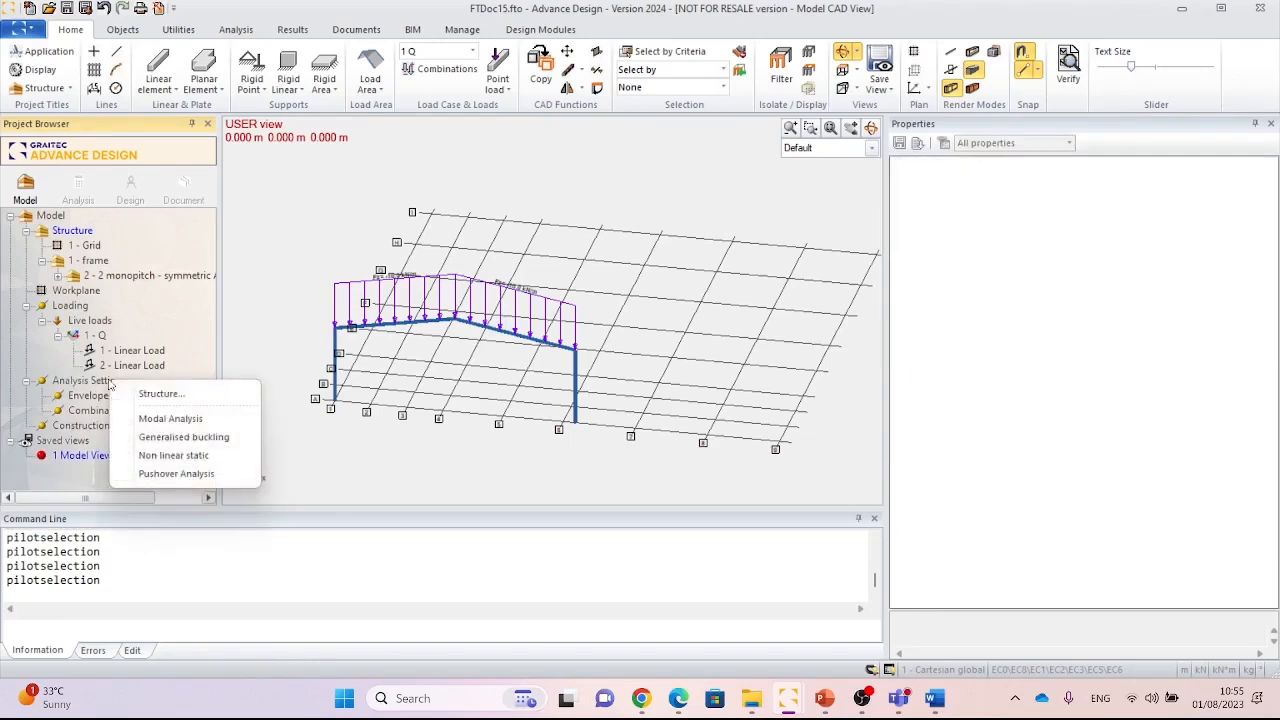
{"action": "left_click", "coordinate": [174, 437]}
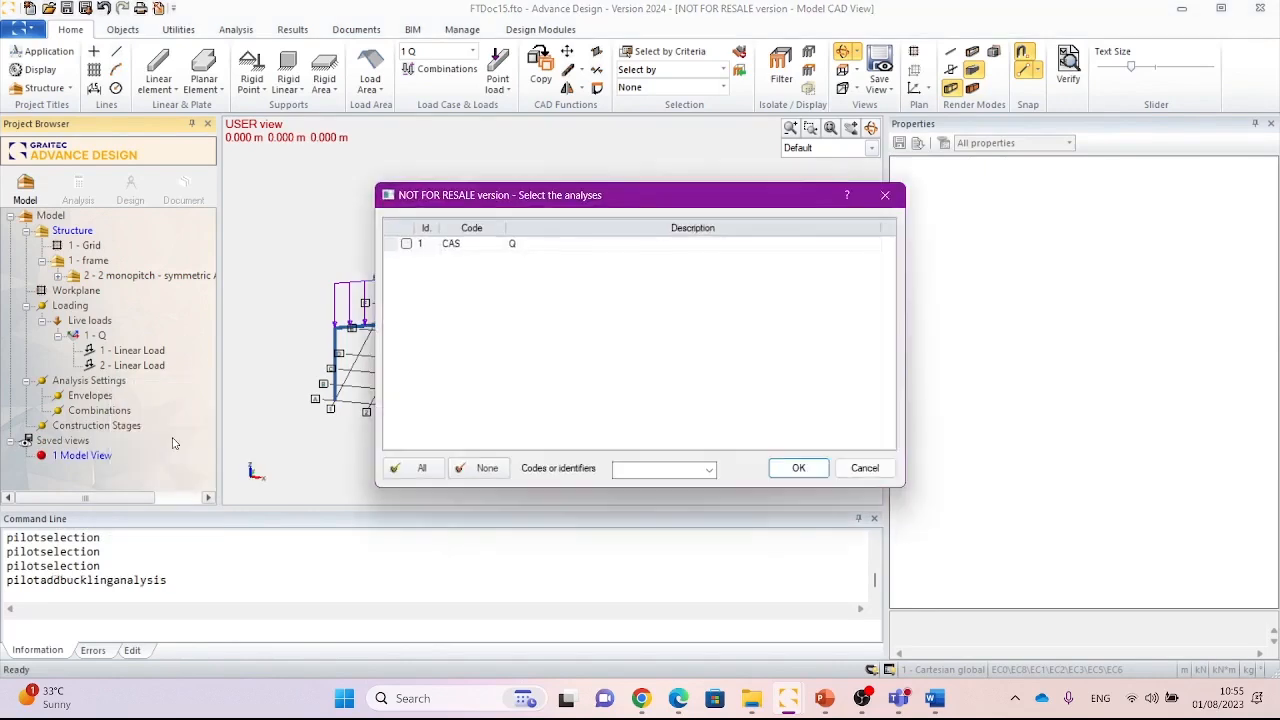
{"action": "left_click", "coordinate": [406, 245]}
{"action": "left_click", "coordinate": [800, 468]}
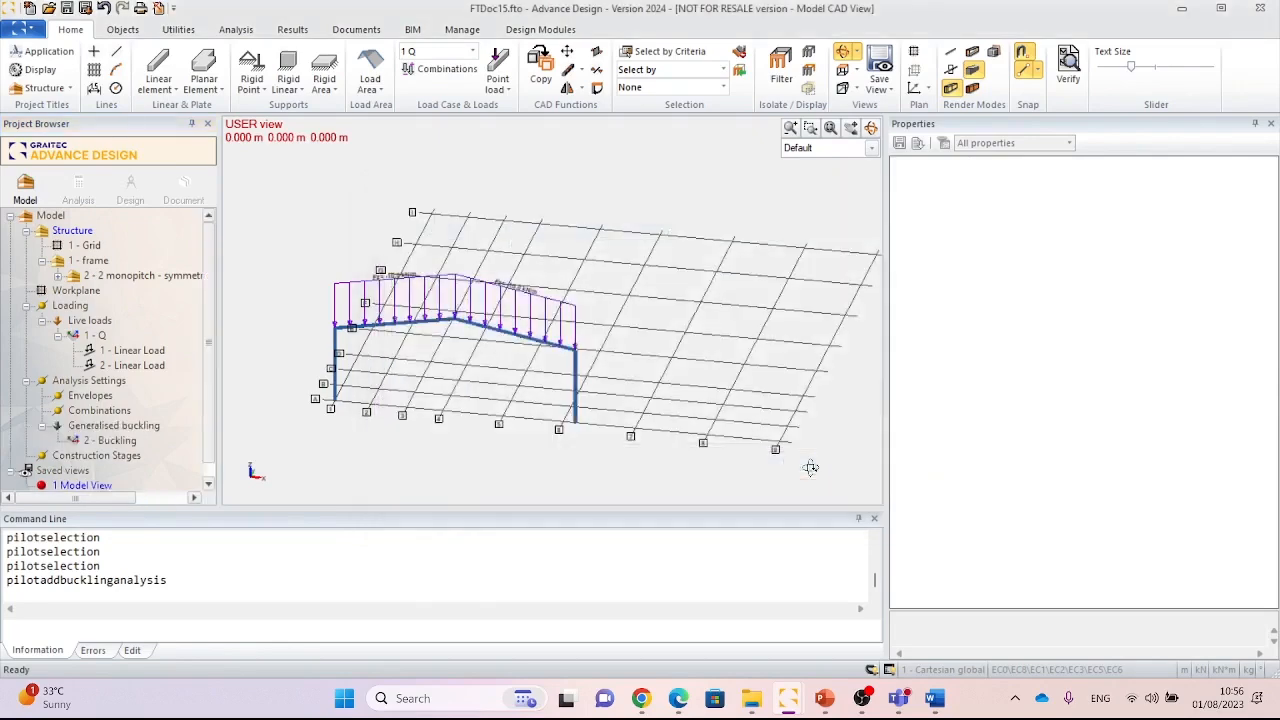
Set the number of modes of the Buckling load case to 10.
{"action": "left_click", "coordinate": [112, 443]}
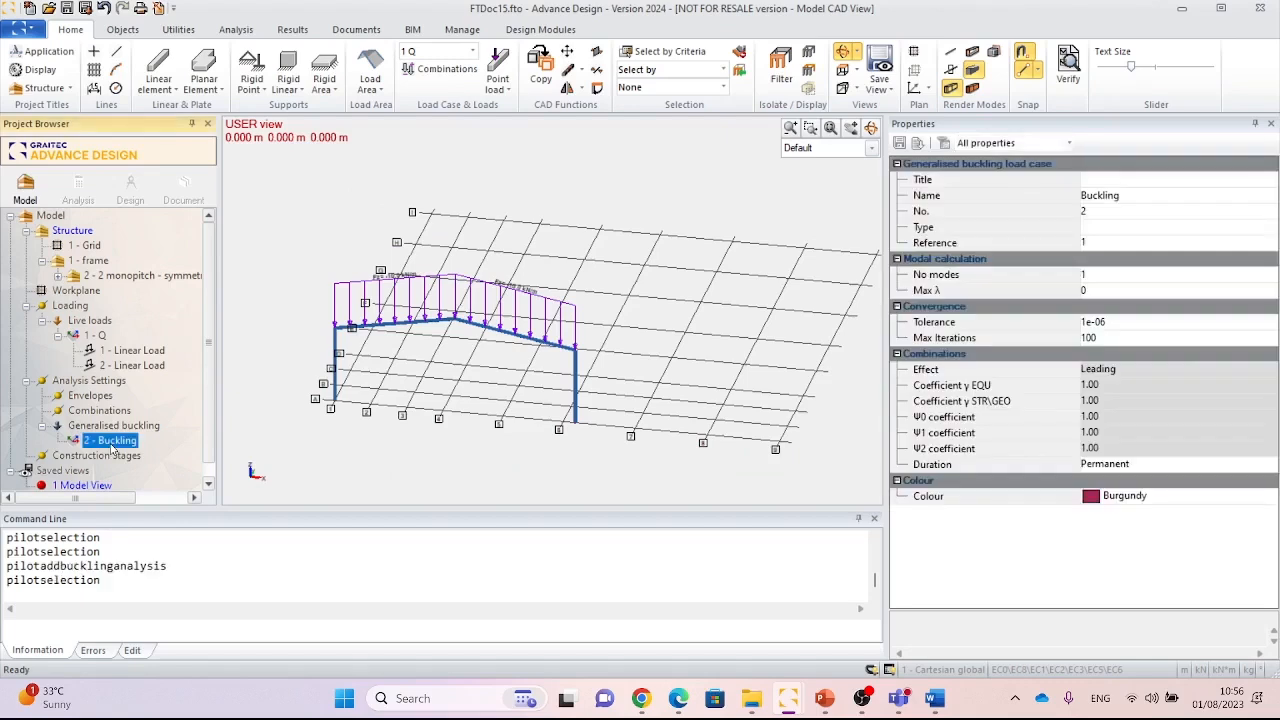
{"action": "left_click", "coordinate": [107, 428]}
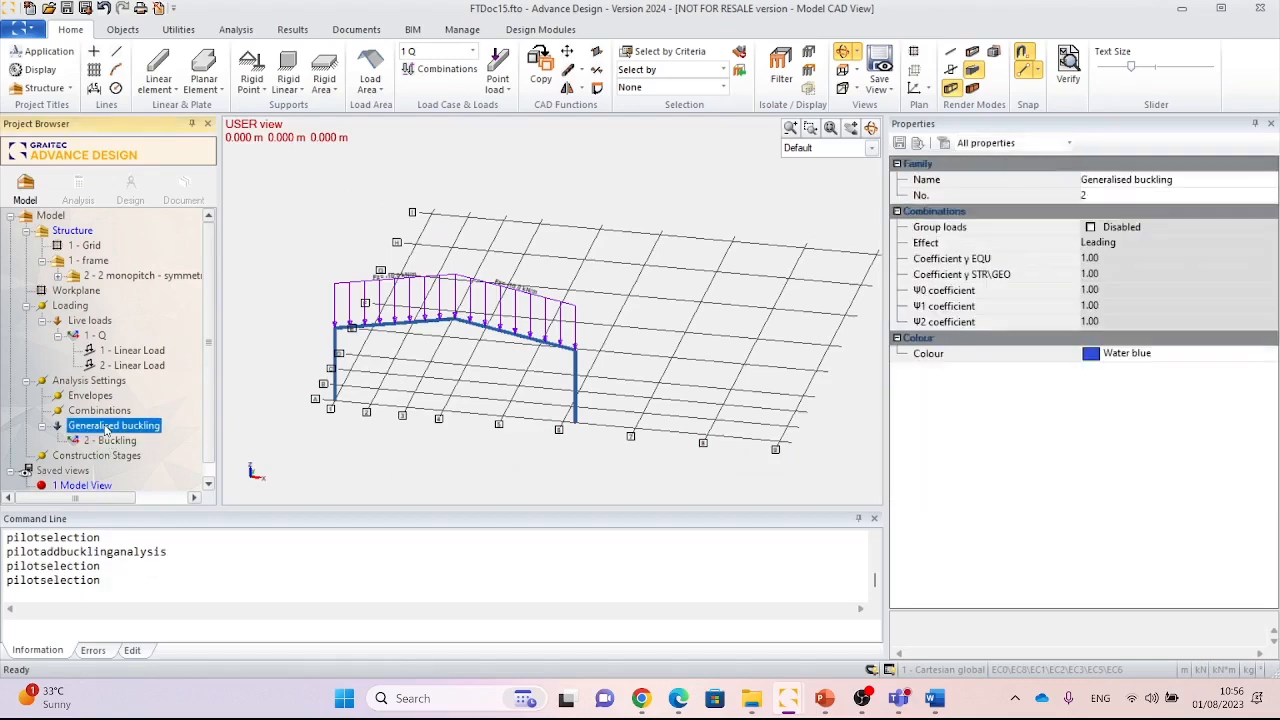
{"action": "left_click", "coordinate": [109, 441]}
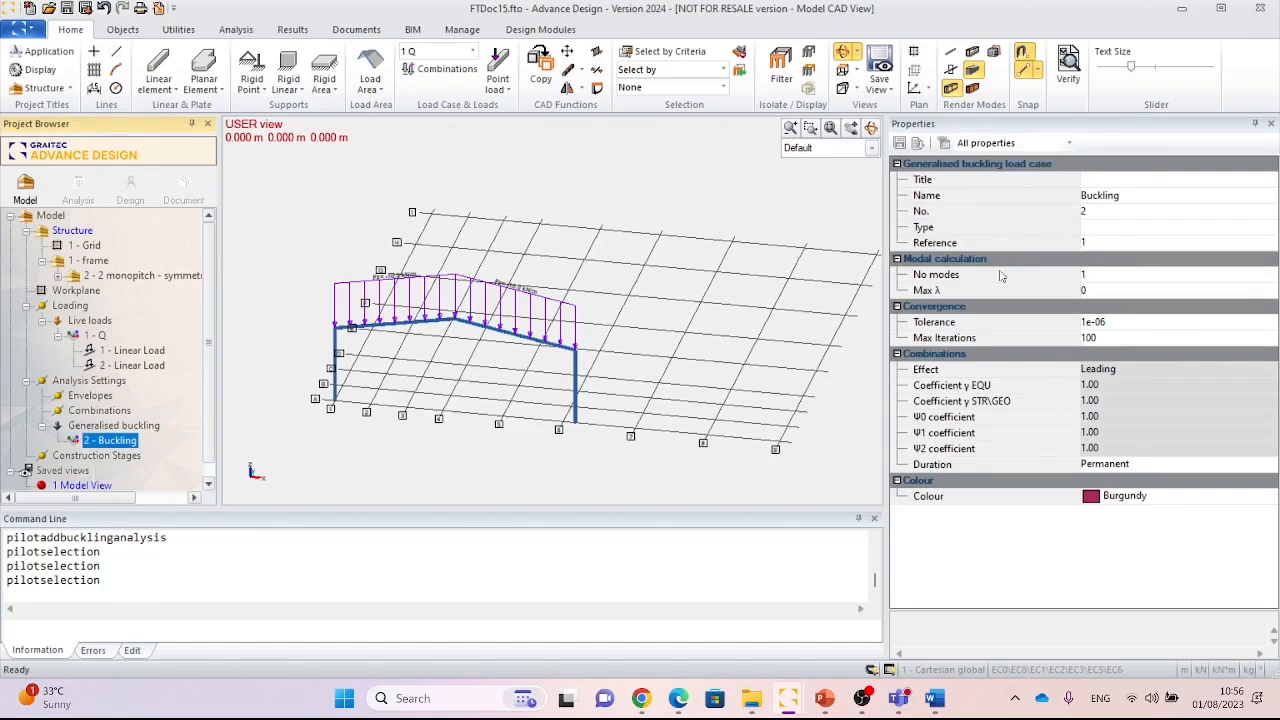
{"action": "left_click", "coordinate": [1097, 273]}
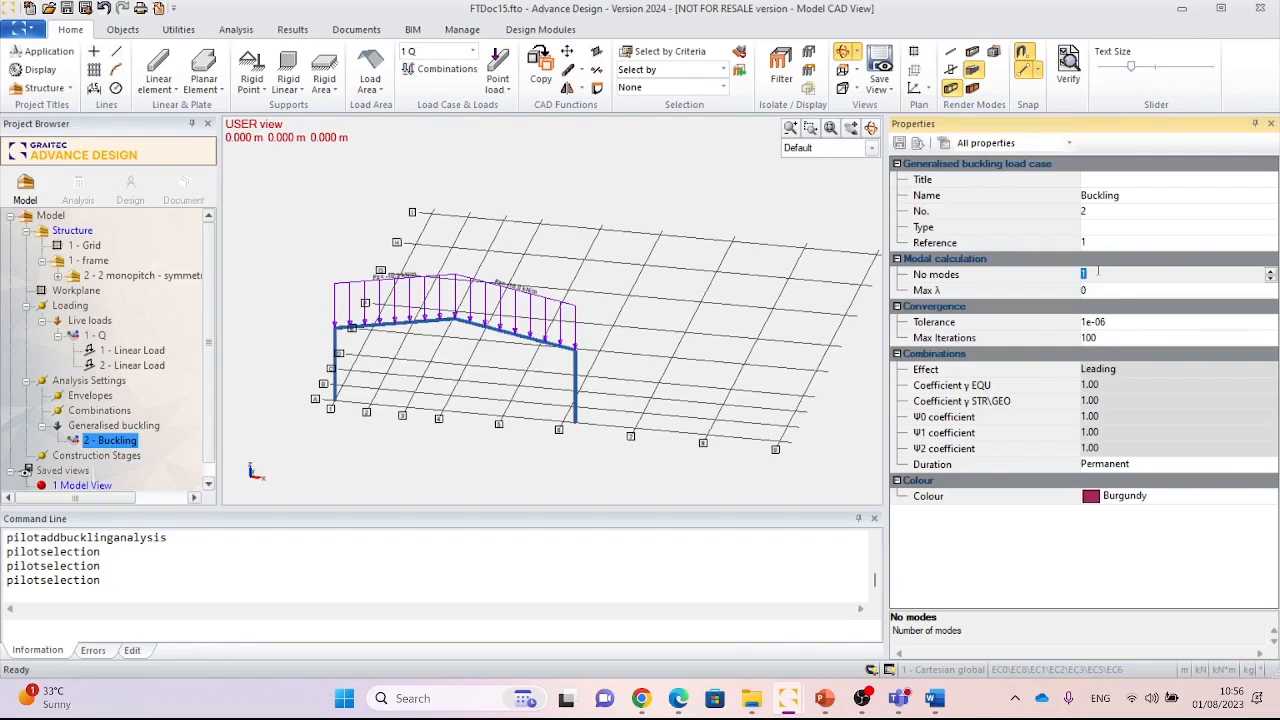
{"action": "type", "text": "10"}
Create a new analysis model and run it through FE Calculation, continuing despite the model warnings.
{"action": "left_click", "coordinate": [84, 194]}
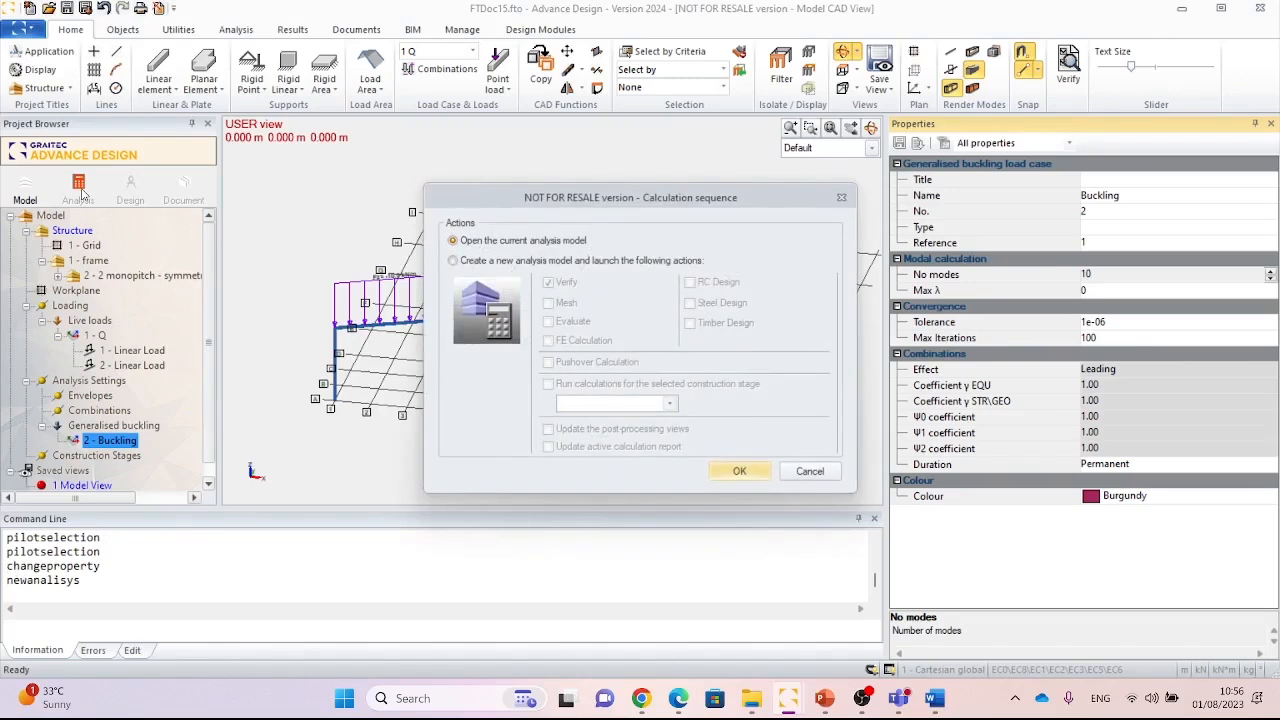
{"action": "left_click", "coordinate": [470, 264]}
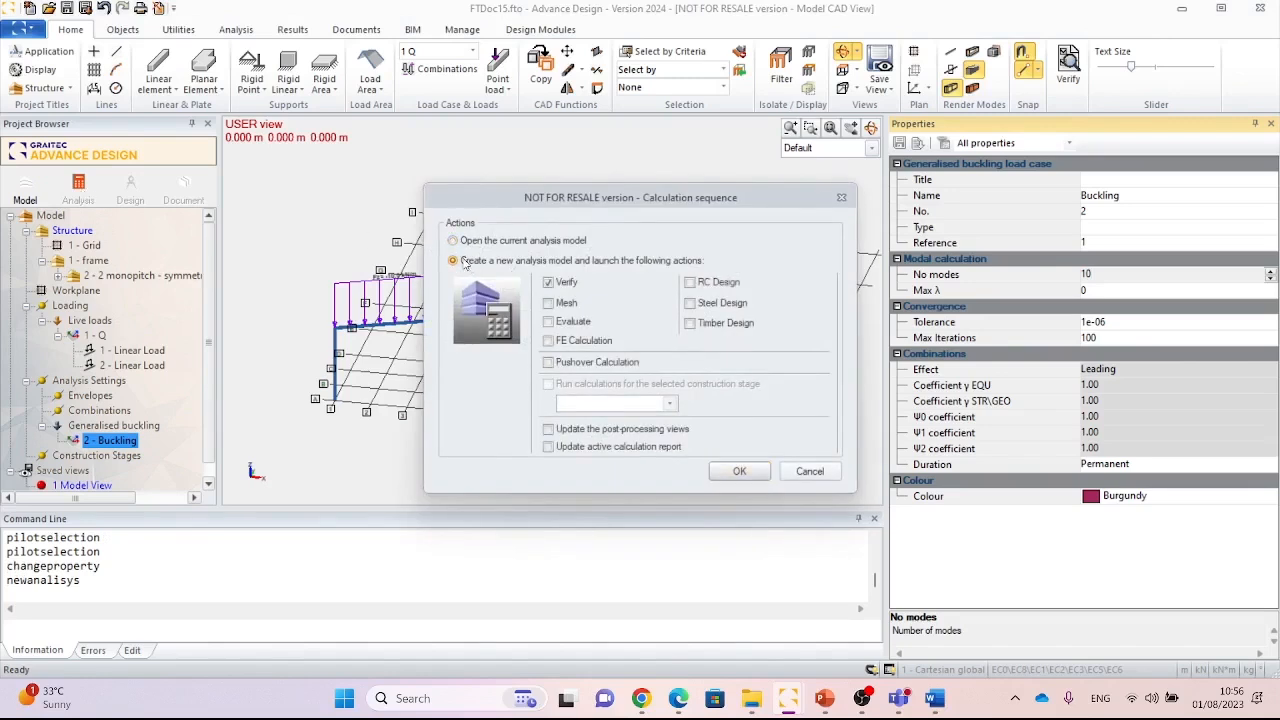
{"action": "left_click", "coordinate": [597, 345]}
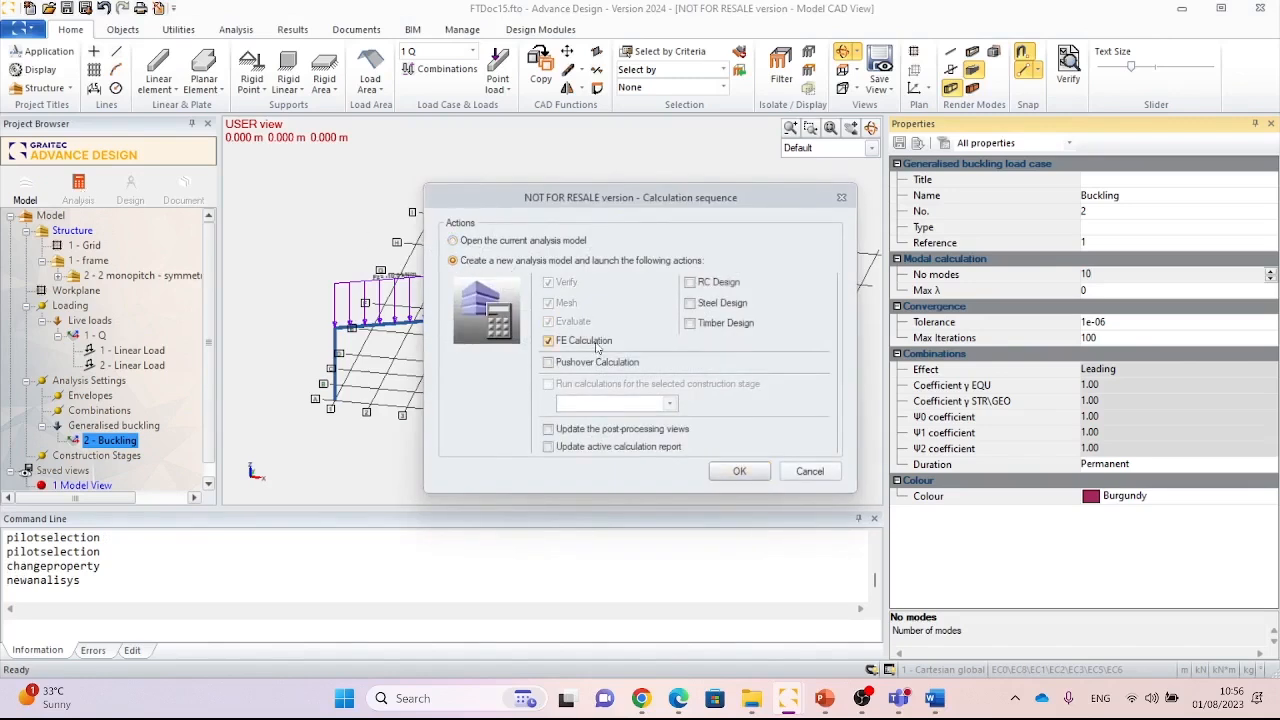
{"action": "left_click", "coordinate": [739, 472]}
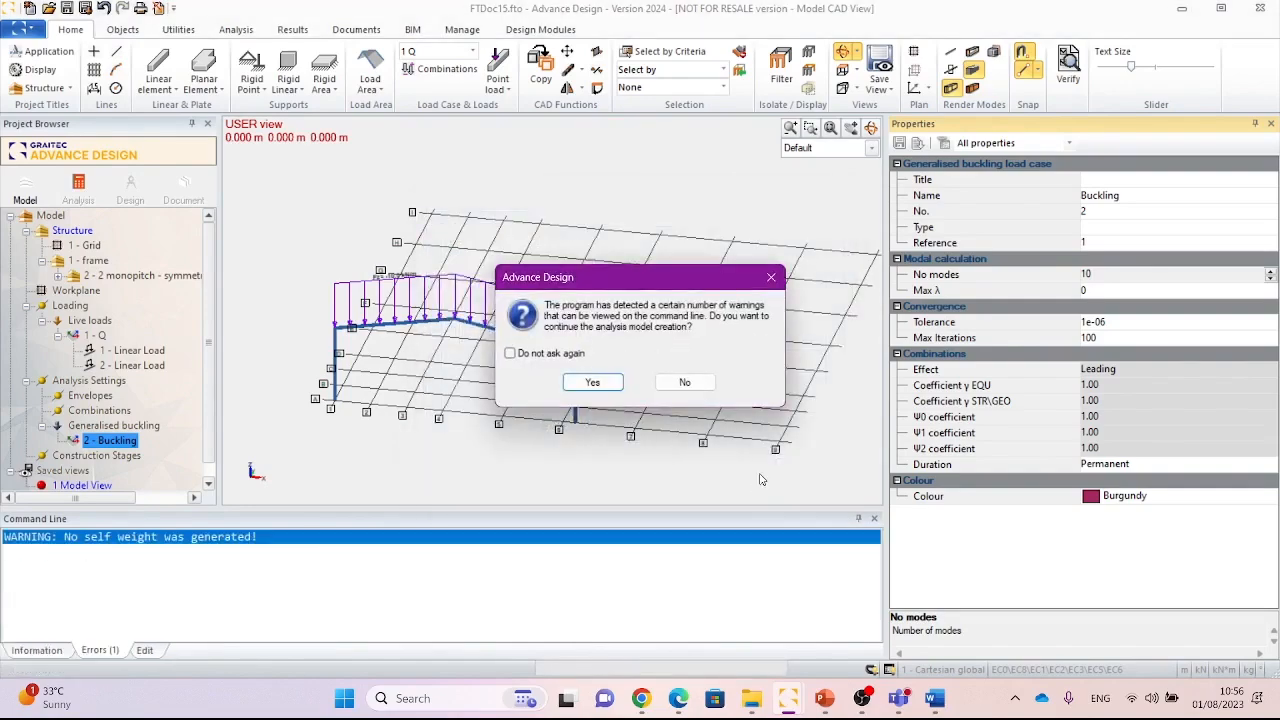
{"action": "left_click", "coordinate": [590, 382]}
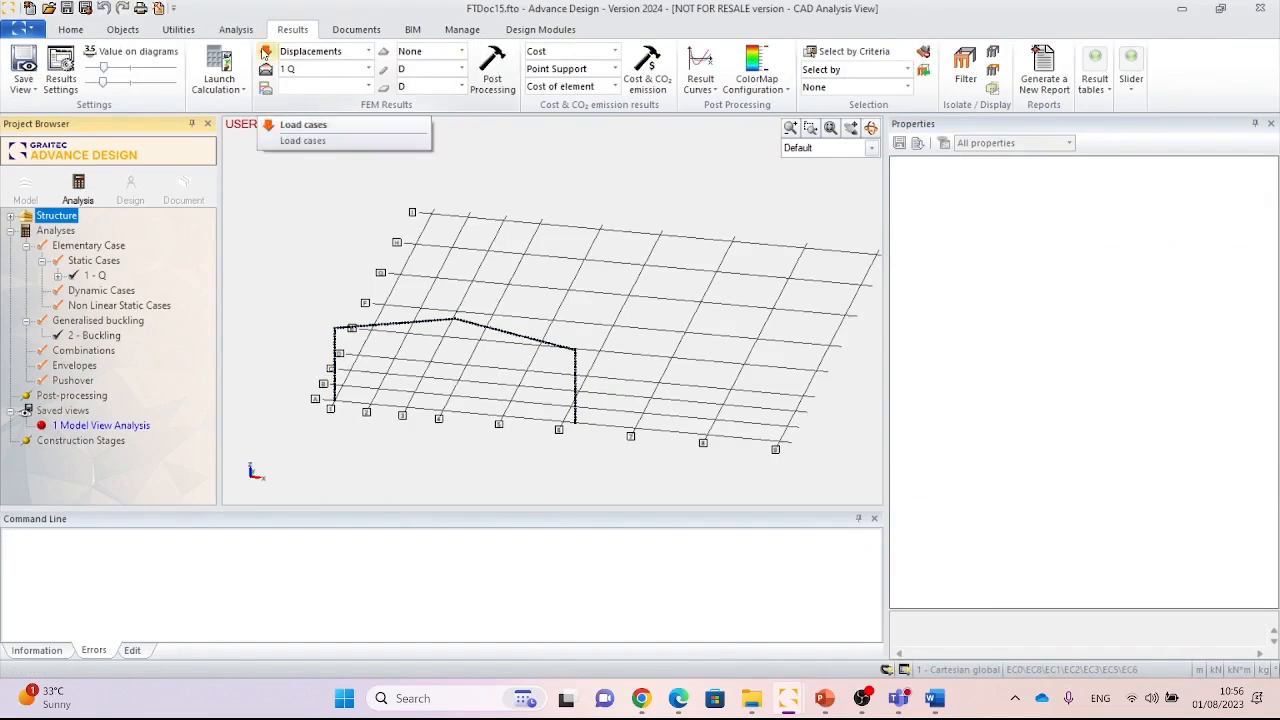
Restrict the displacement results to the Buckling analysis with Mode 1, excluding load case Q.
{"action": "left_click", "coordinate": [264, 52]}
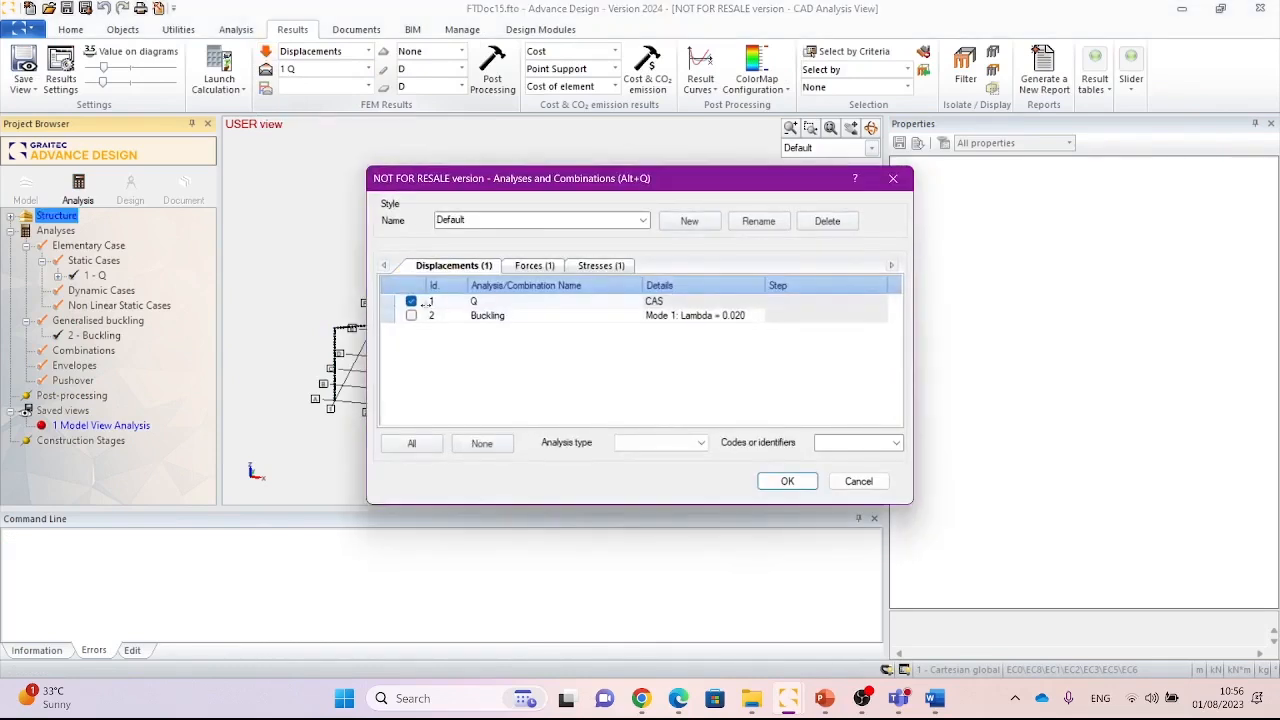
{"action": "left_click", "coordinate": [411, 301]}
{"action": "left_click", "coordinate": [411, 315]}
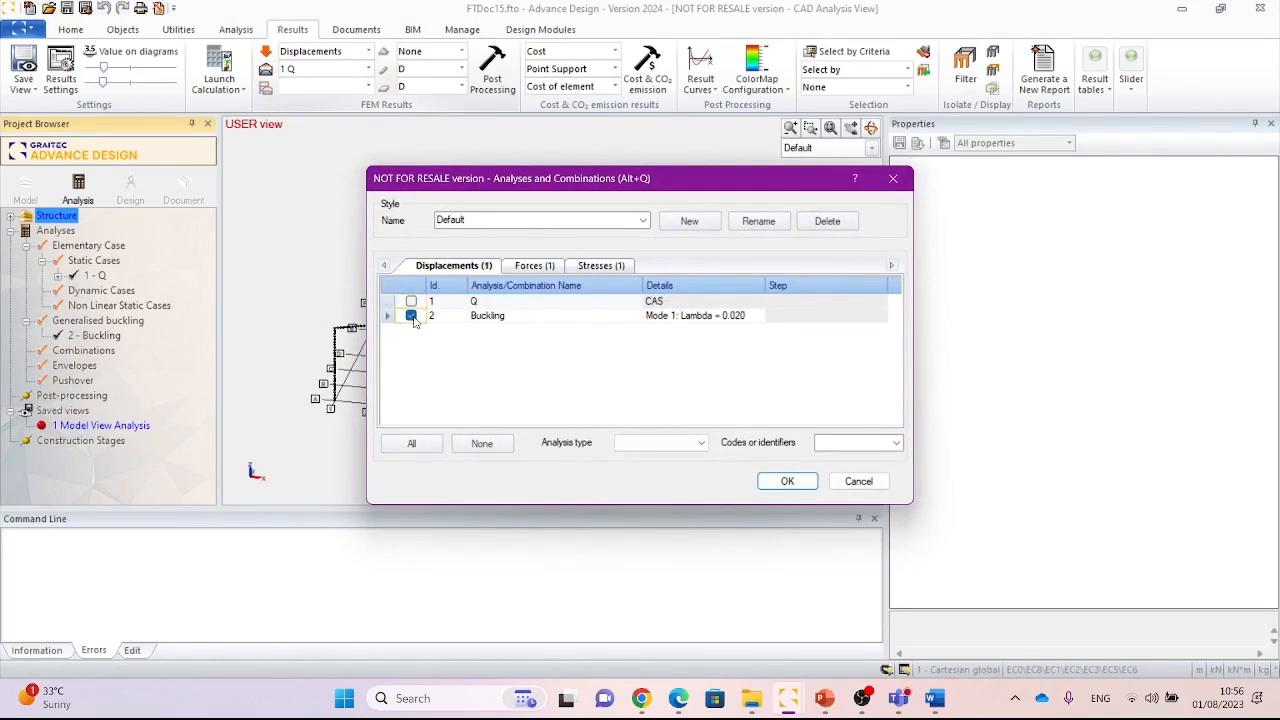
{"action": "left_click", "coordinate": [746, 315]}
{"action": "left_click", "coordinate": [759, 316]}
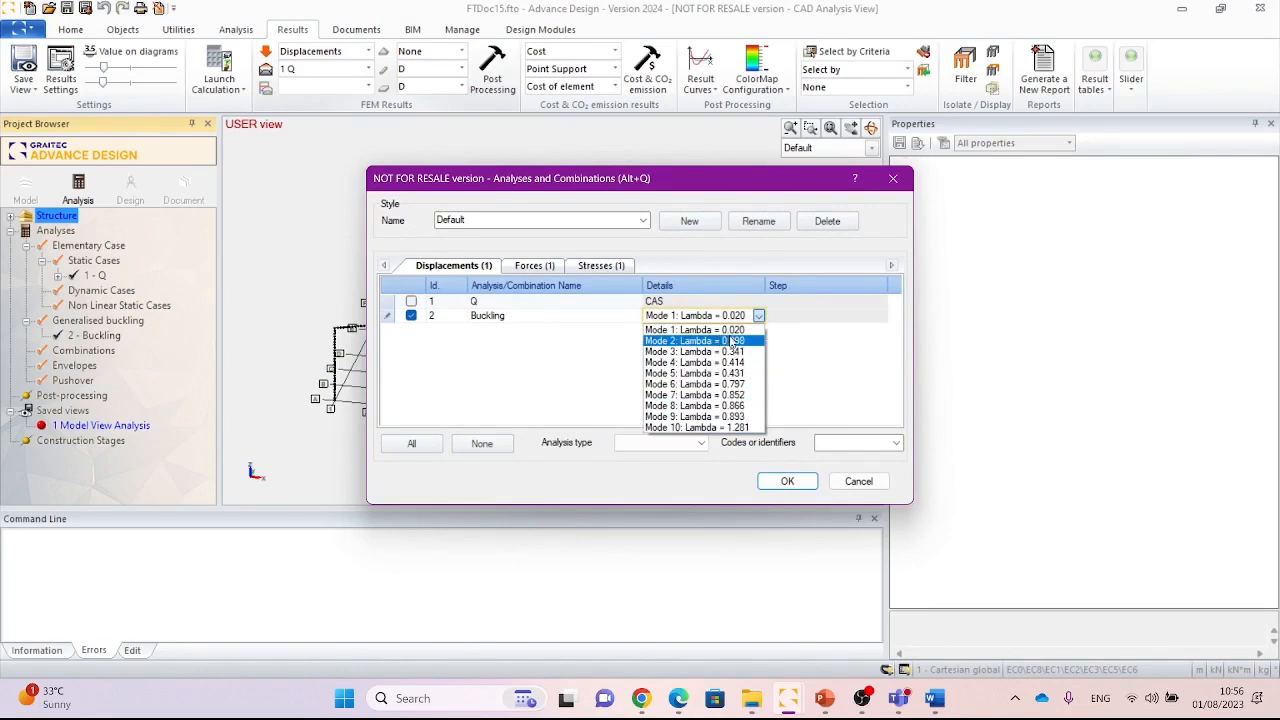
{"action": "left_click", "coordinate": [787, 483]}
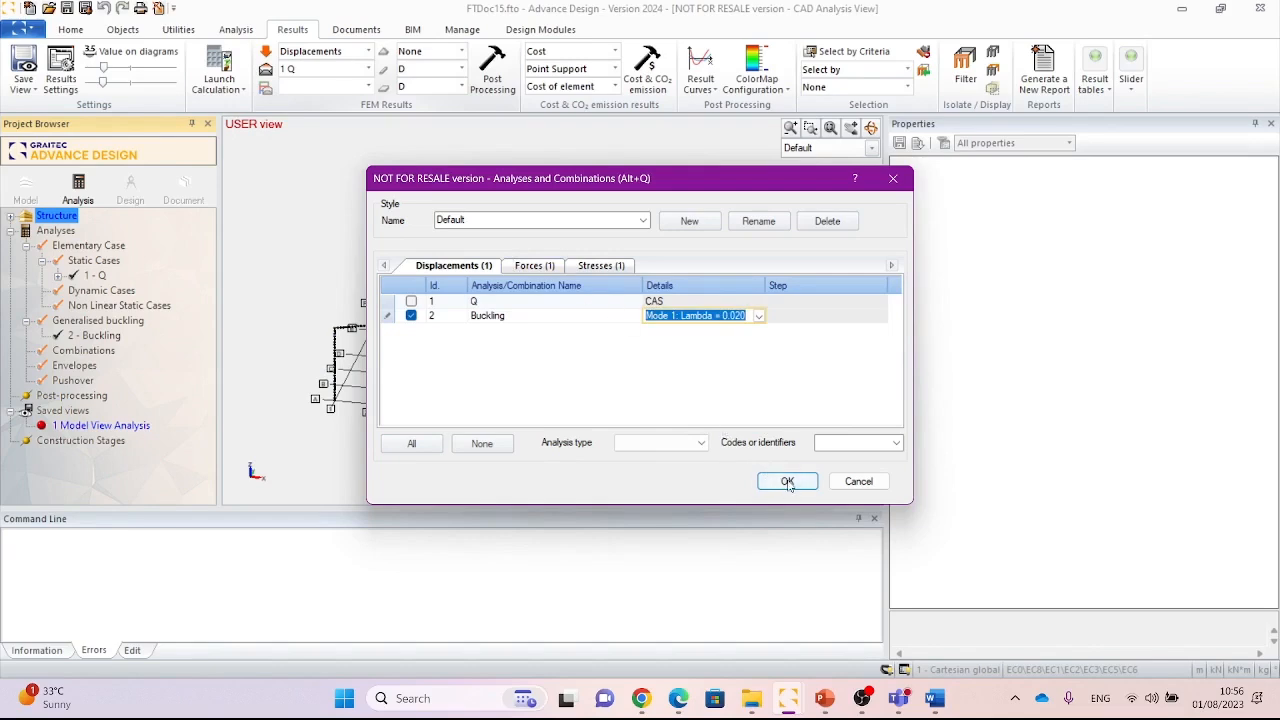
{"action": "left_click", "coordinate": [787, 483]}
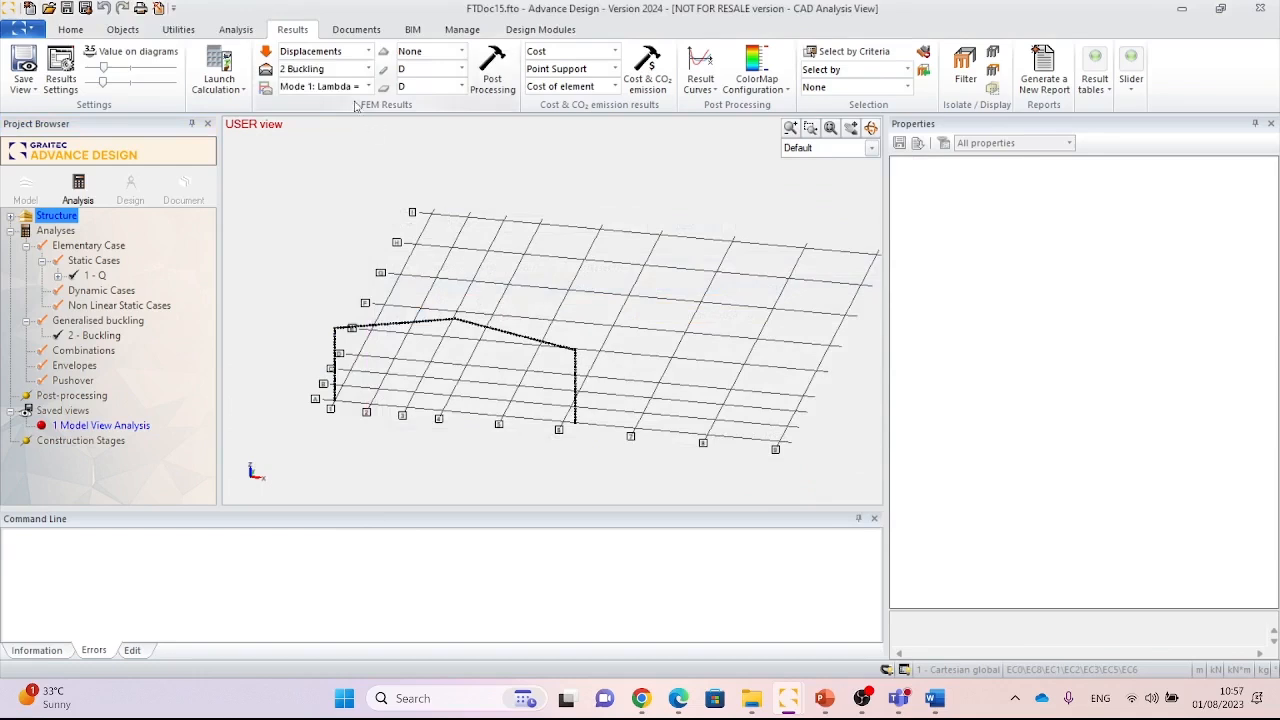
Post-process the frame's buckling displacements for mode 1, mode 4 and mode 10.
{"action": "left_click", "coordinate": [510, 75]}
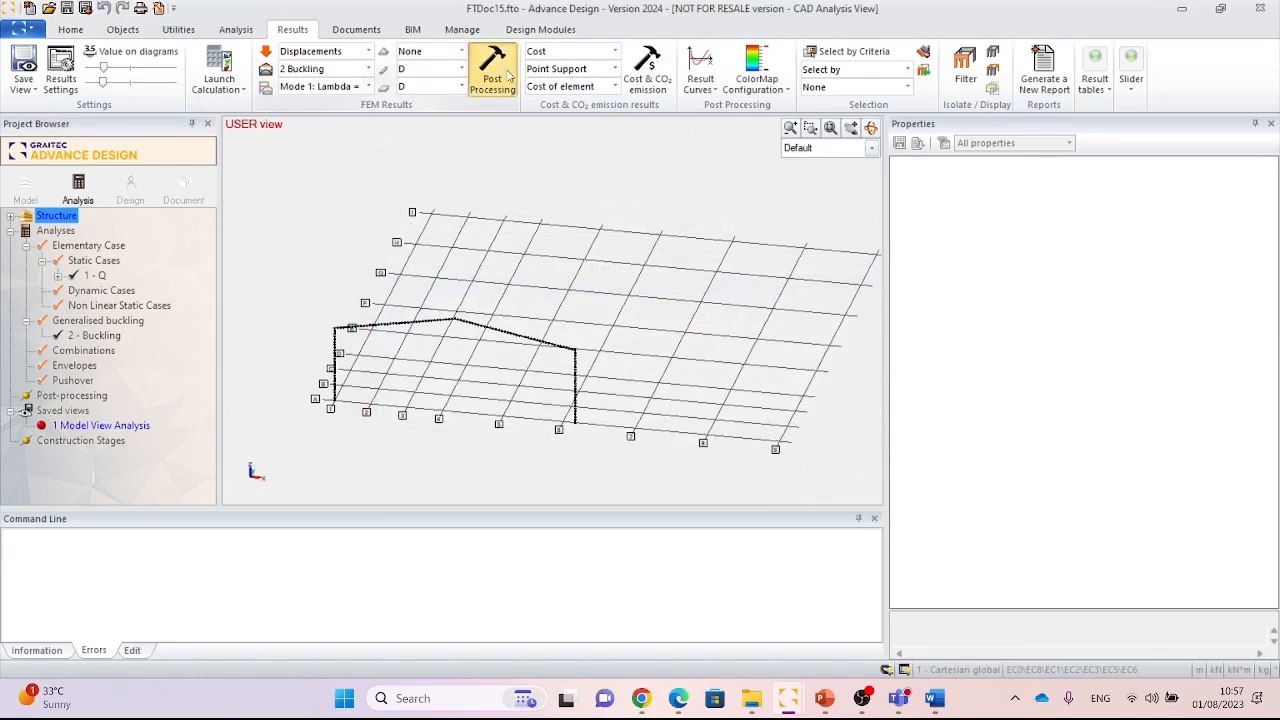
{"action": "left_click", "coordinate": [340, 86]}
{"action": "left_click", "coordinate": [340, 164]}
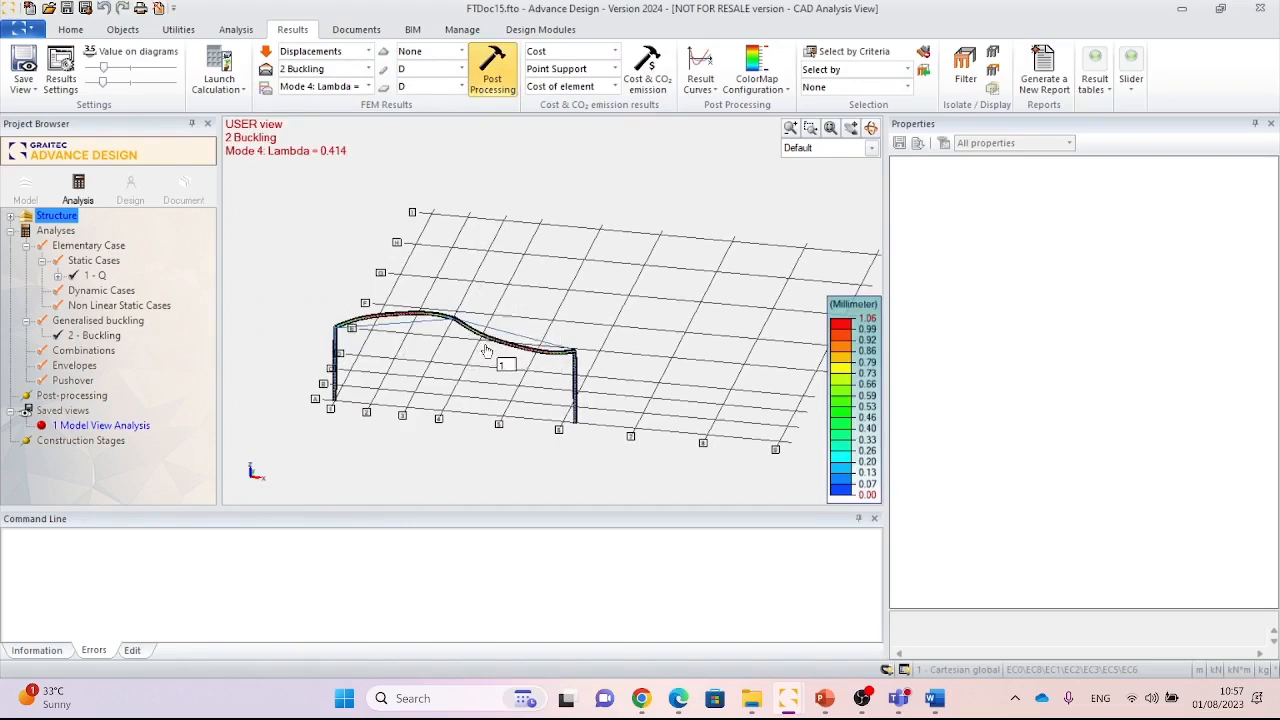
{"action": "left_click", "coordinate": [368, 86]}
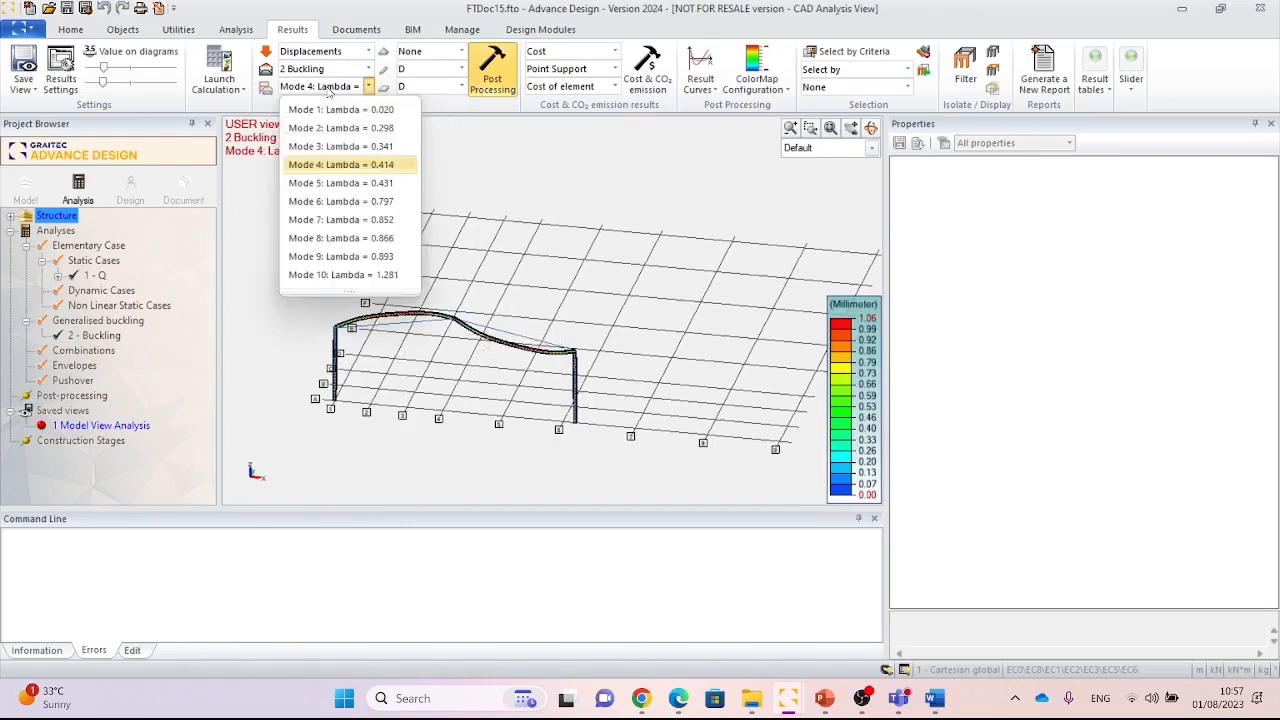
{"action": "left_click", "coordinate": [341, 275]}
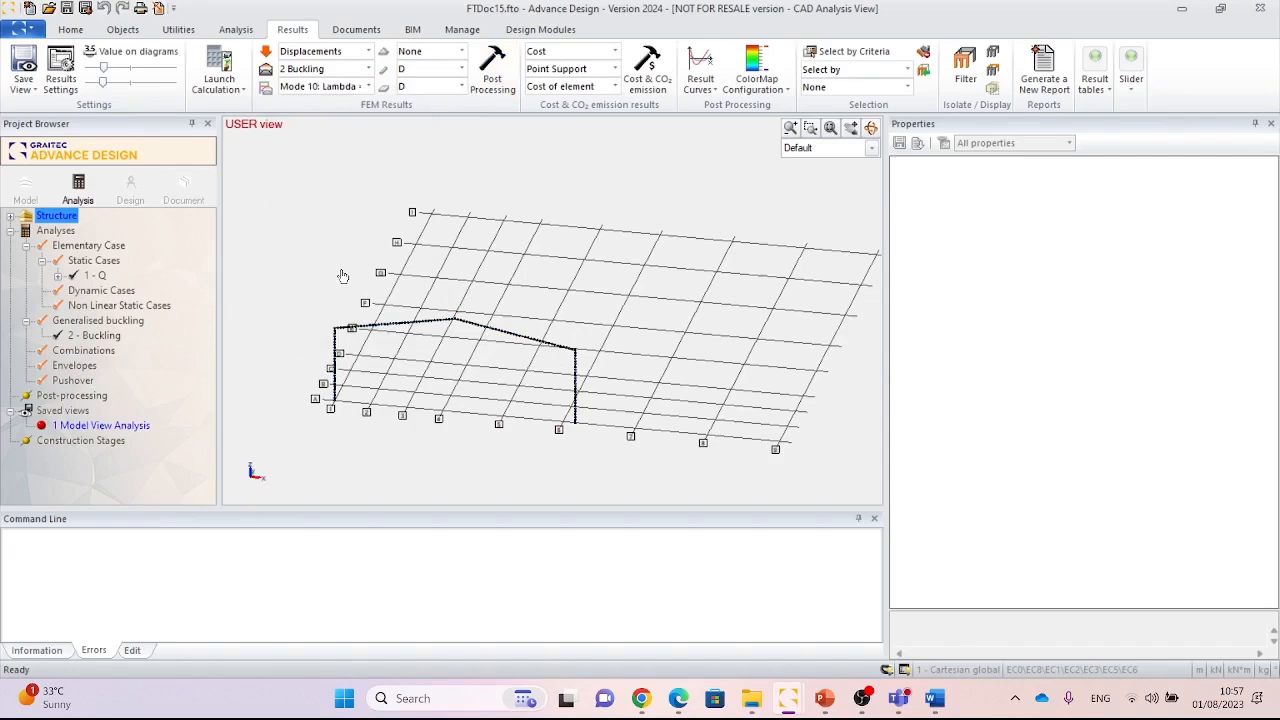
{"action": "left_click", "coordinate": [478, 94]}
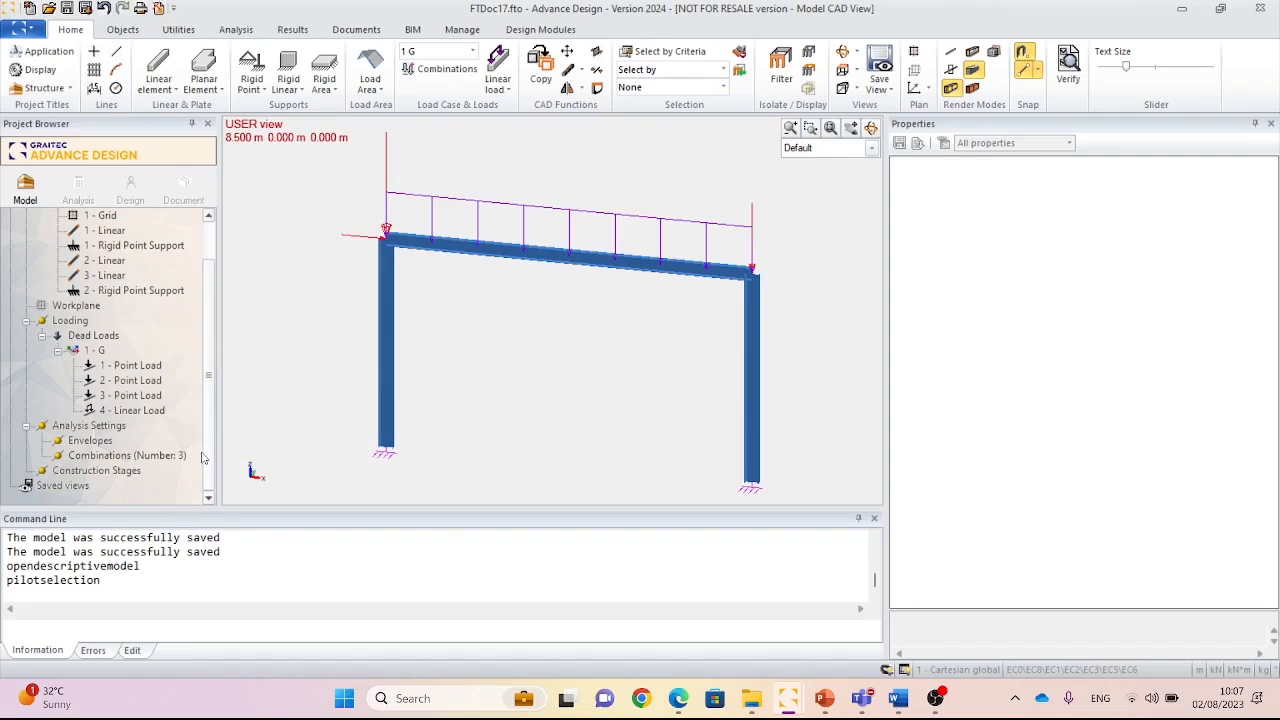
Add a non-linear static analysis to the analysis settings of the FTDoc17 frame model.
{"action": "left_click", "coordinate": [87, 427]}
{"action": "right_click", "coordinate": [87, 426]}
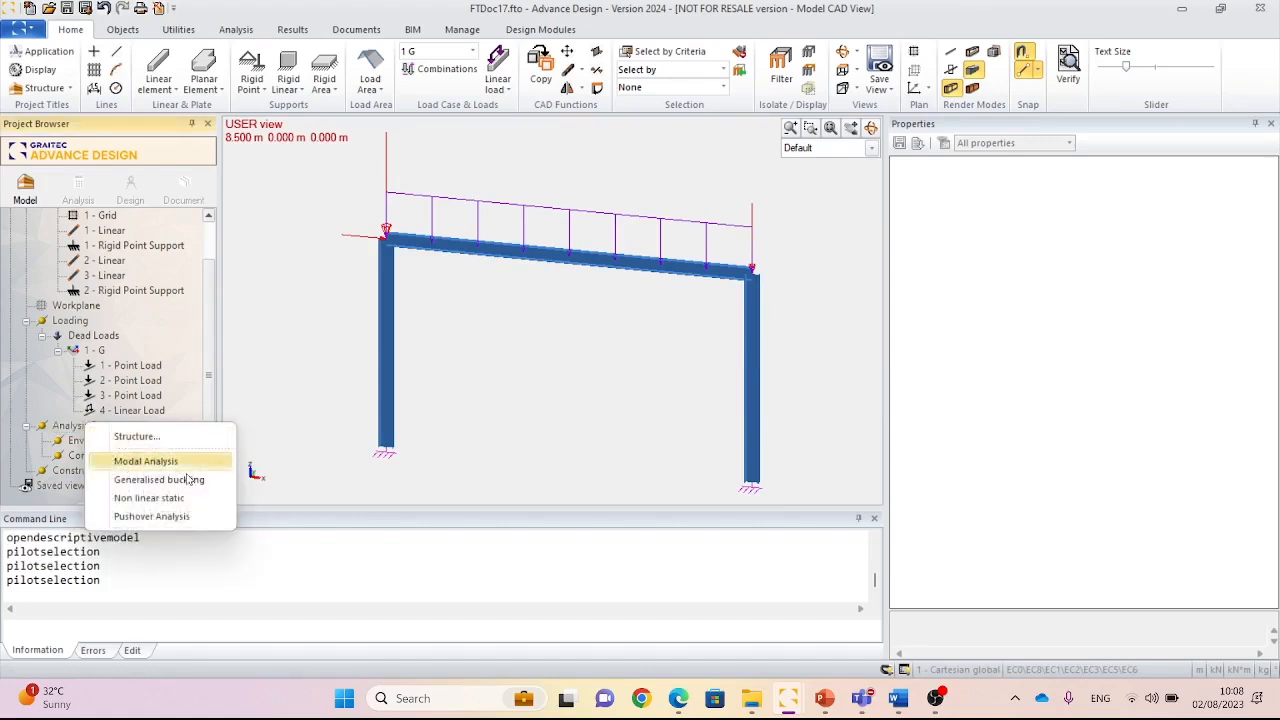
{"action": "left_click", "coordinate": [195, 500]}
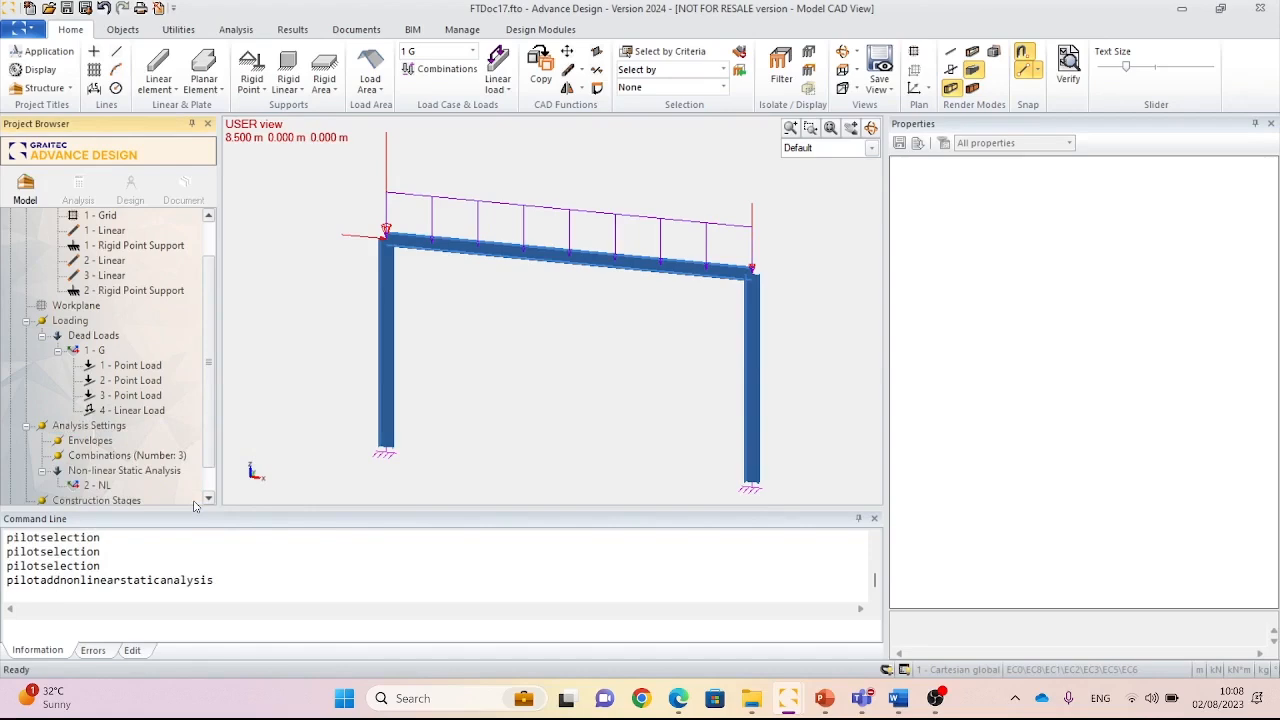
Enable large displacements for the NL load case.
{"action": "left_click", "coordinate": [88, 487]}
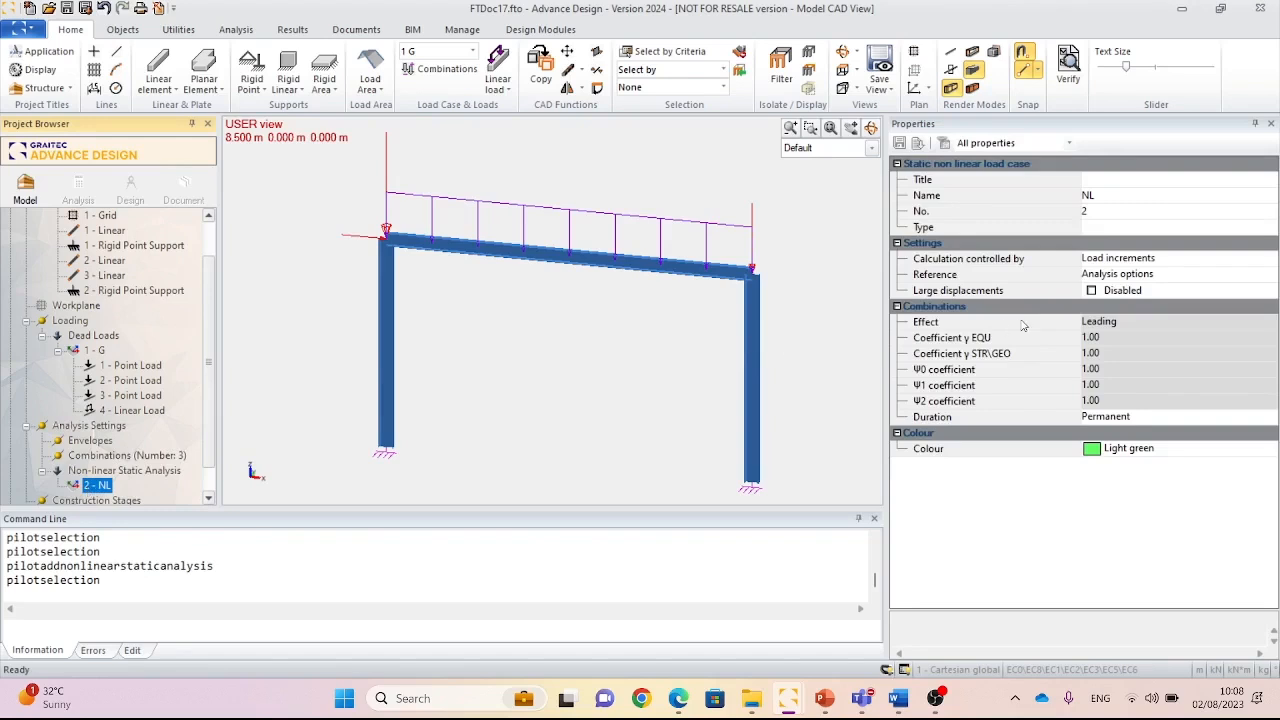
{"action": "left_click", "coordinate": [1091, 290]}
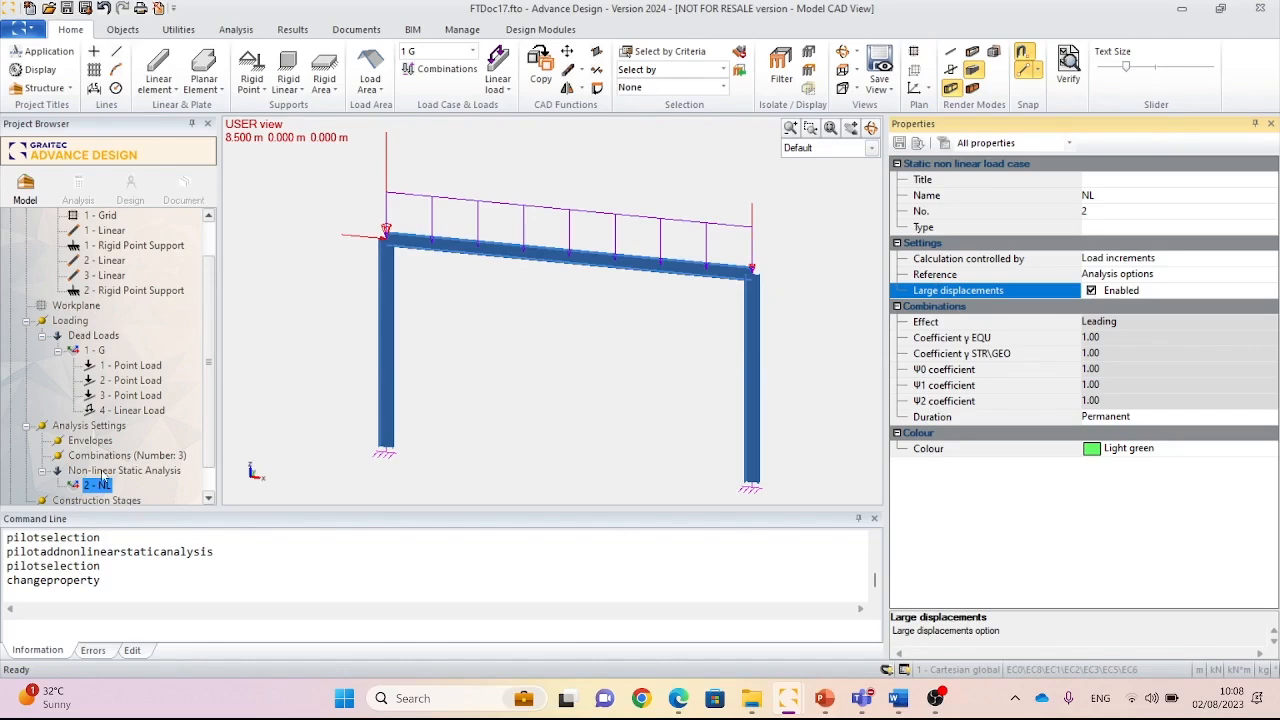
{"action": "right_click", "coordinate": [99, 483]}
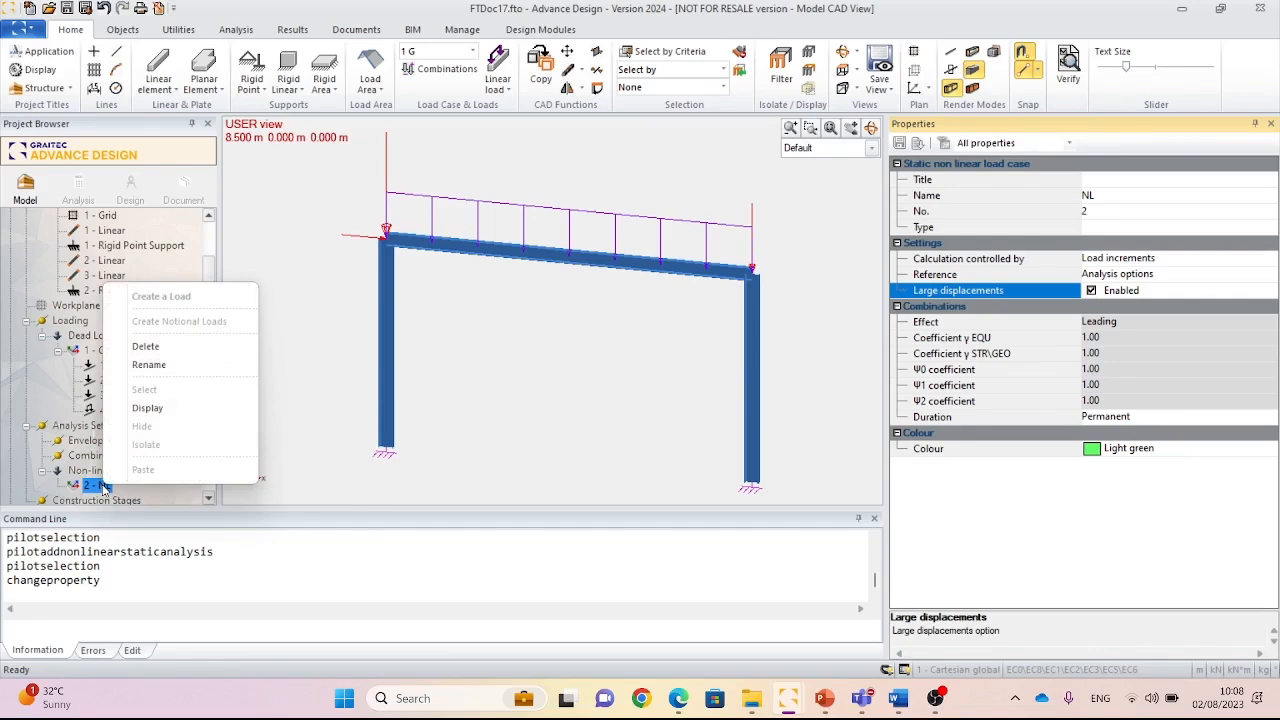
{"action": "left_click", "coordinate": [97, 482]}
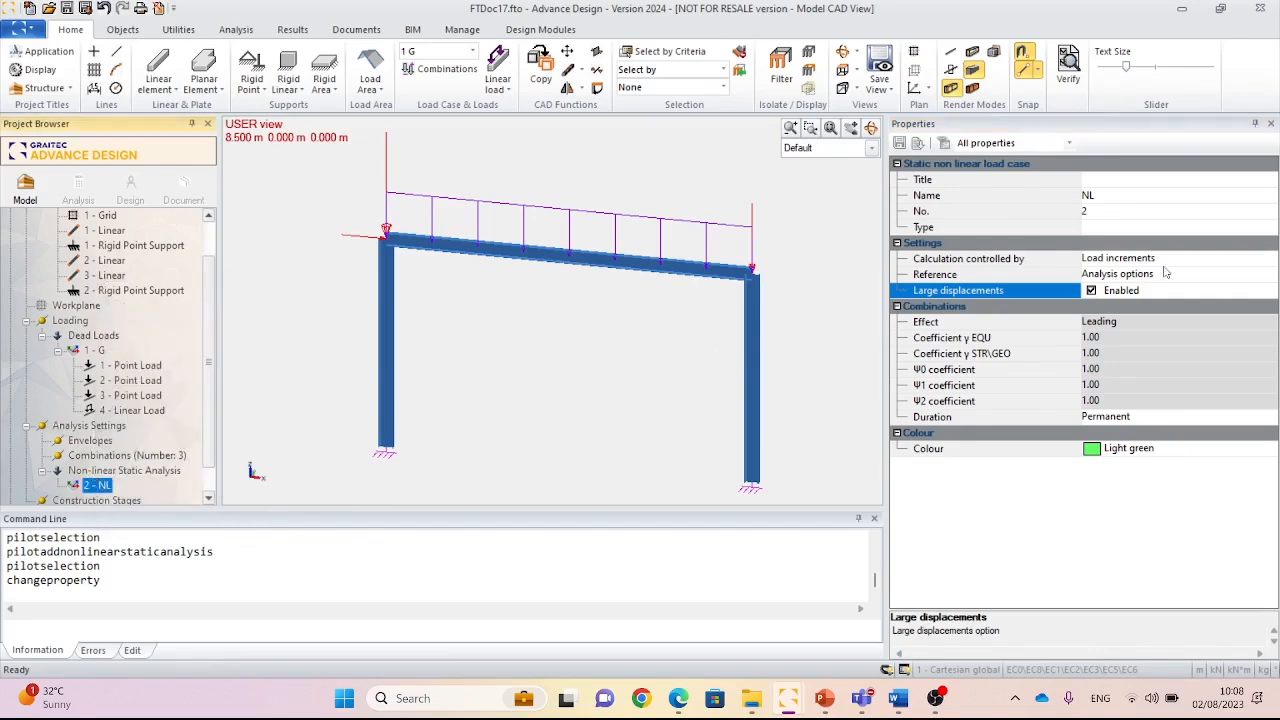
Add static load case 1 G with a coefficient of 1 to the NL case's non-linear analysis options.
{"action": "left_click", "coordinate": [1100, 274]}
{"action": "left_click", "coordinate": [1090, 274]}
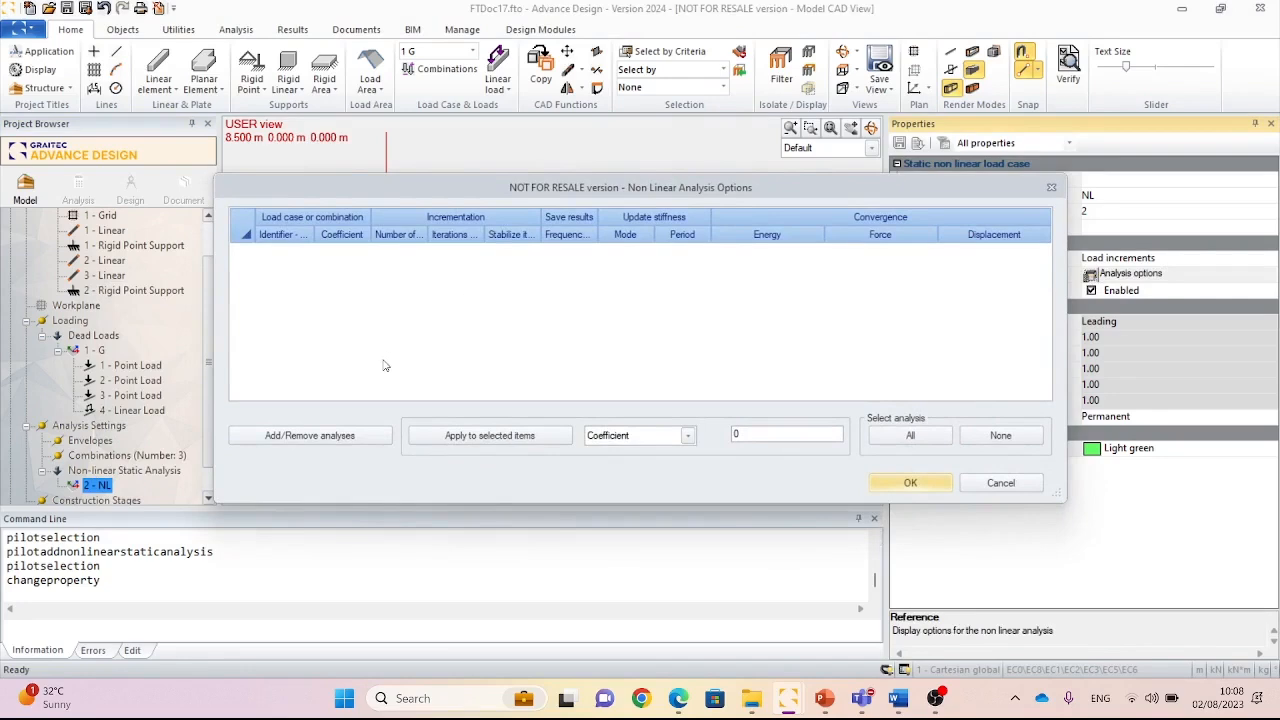
{"action": "left_click", "coordinate": [355, 443]}
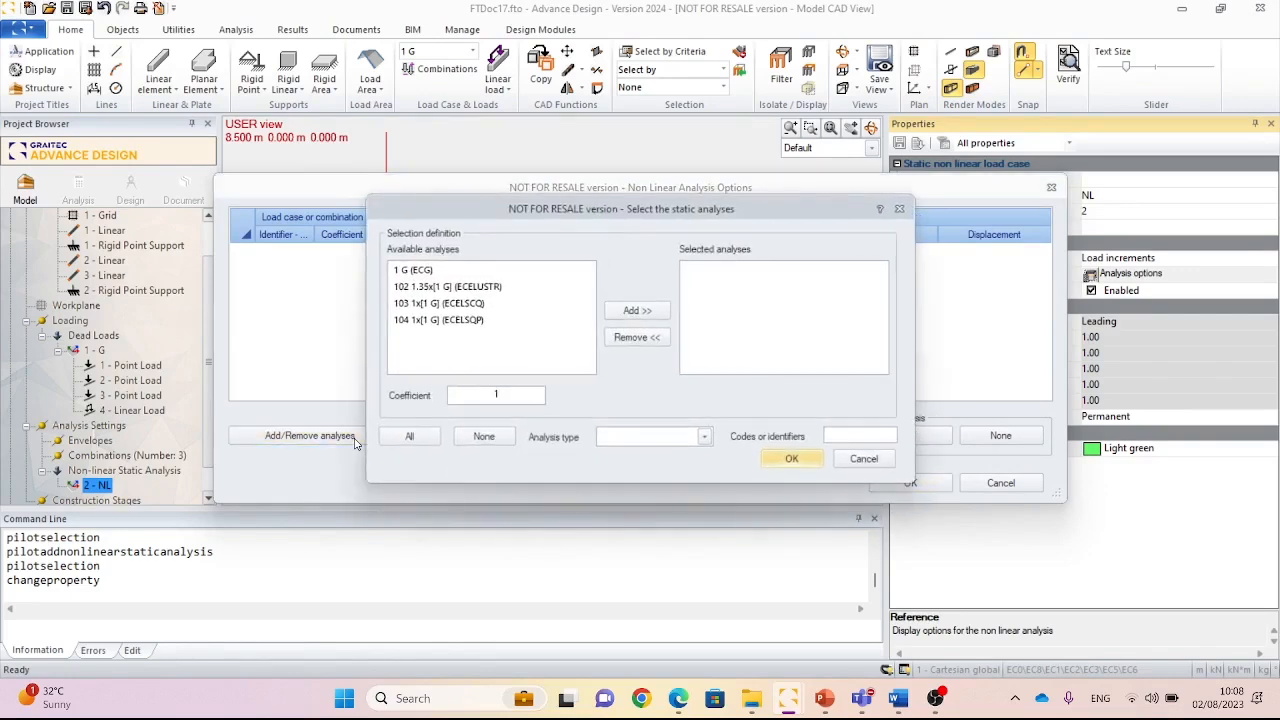
{"action": "left_click", "coordinate": [443, 270]}
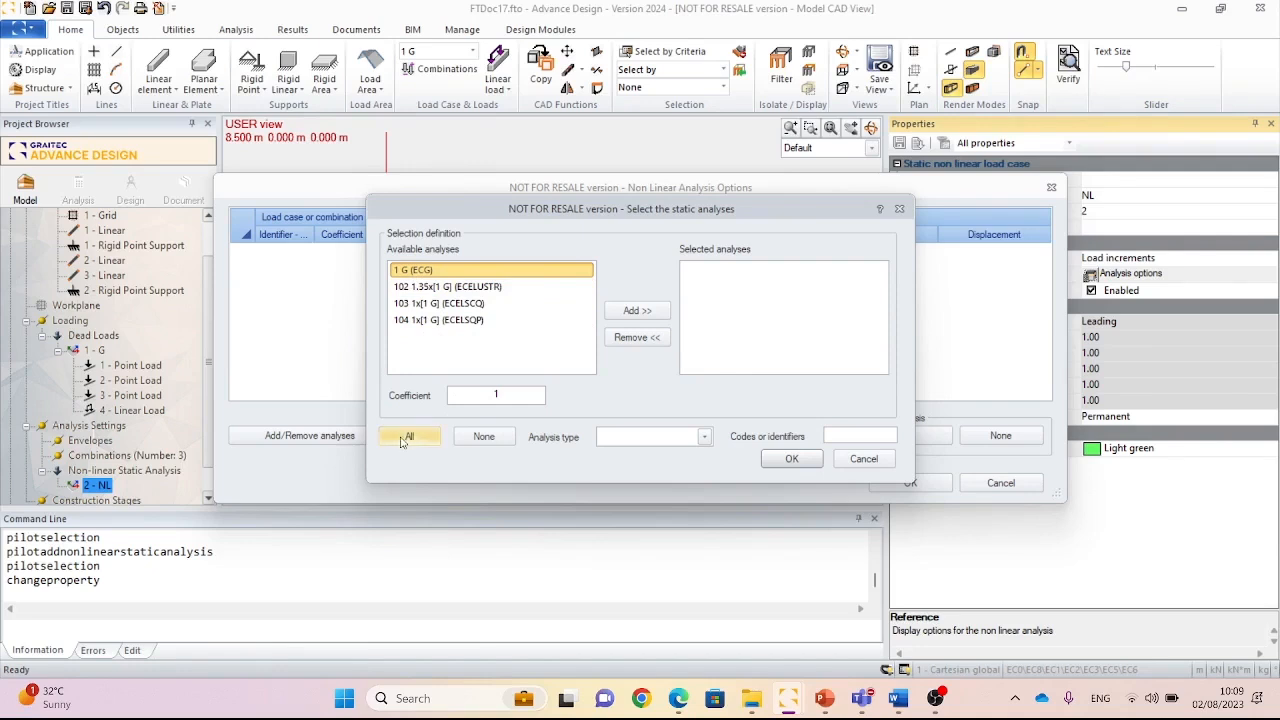
{"action": "left_click", "coordinate": [810, 466]}
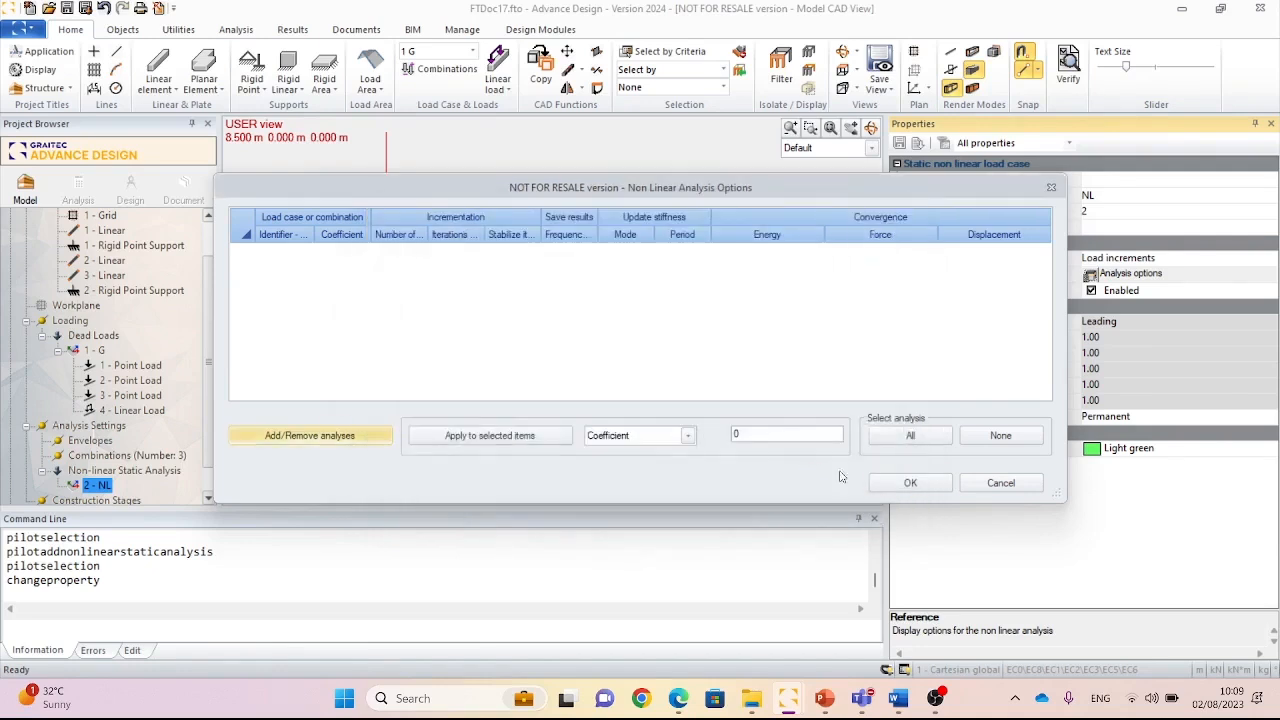
{"action": "left_click", "coordinate": [312, 437]}
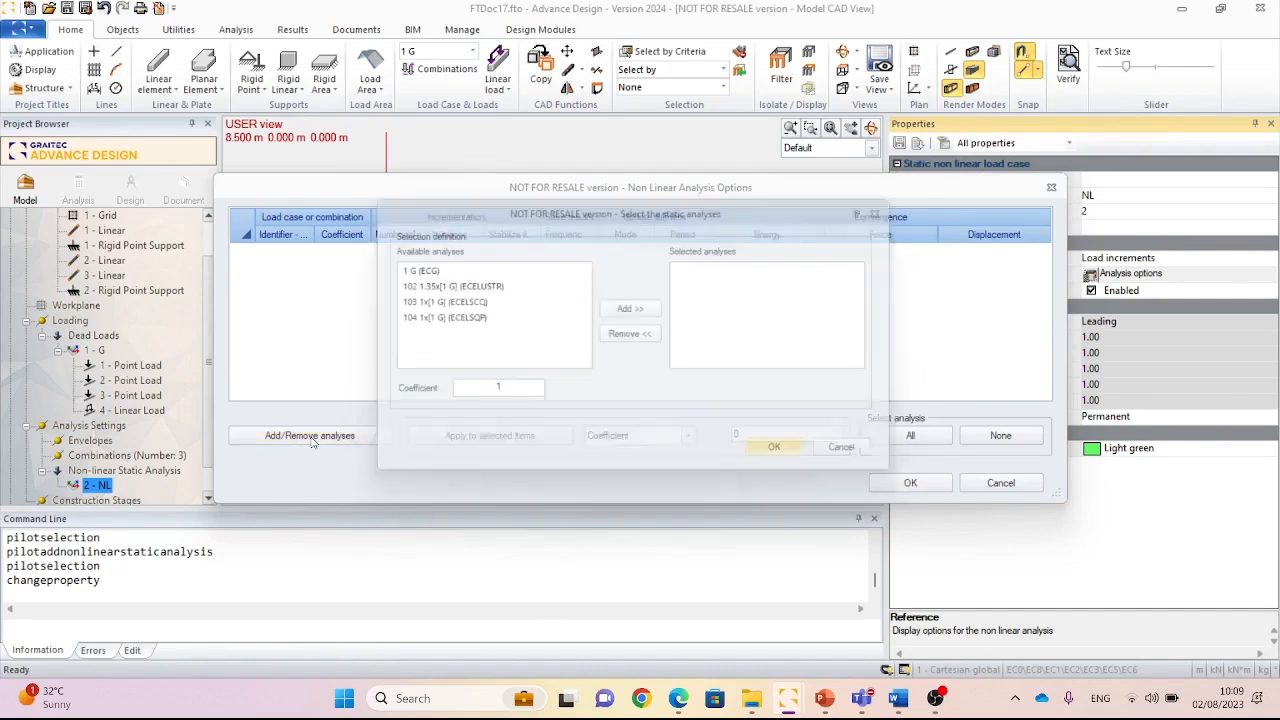
{"action": "left_click", "coordinate": [444, 270]}
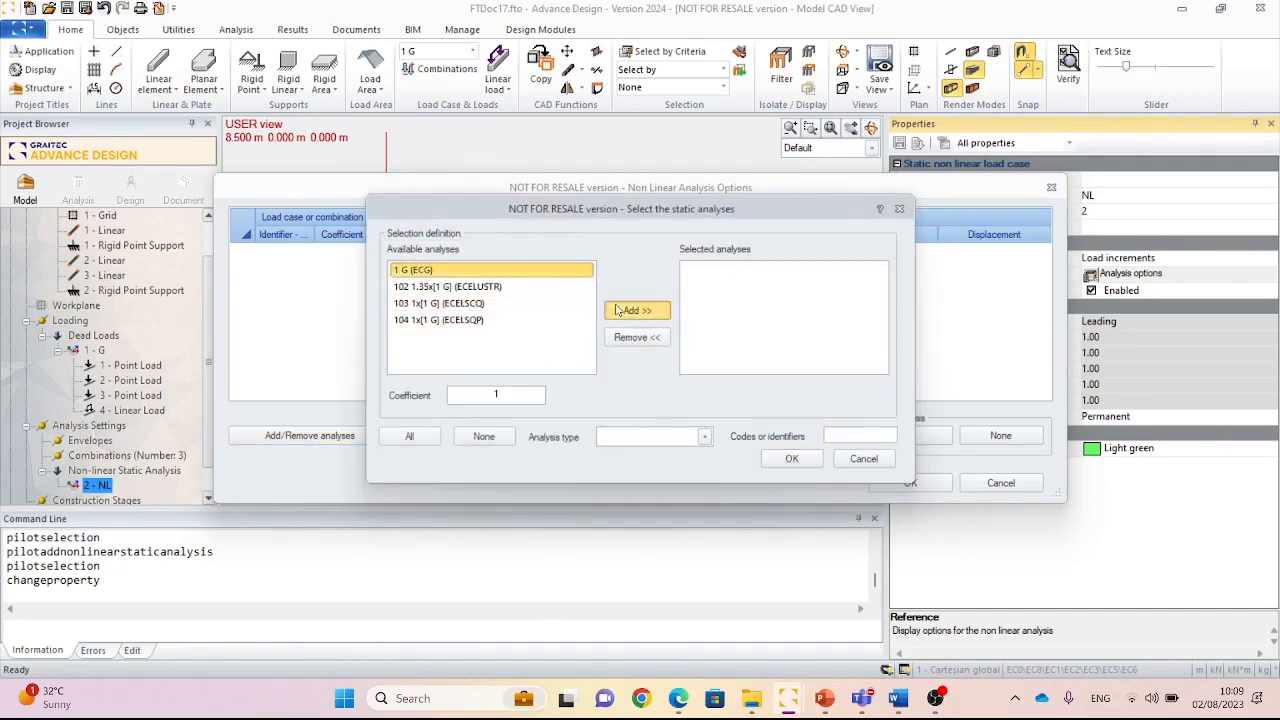
{"action": "left_click", "coordinate": [618, 310]}
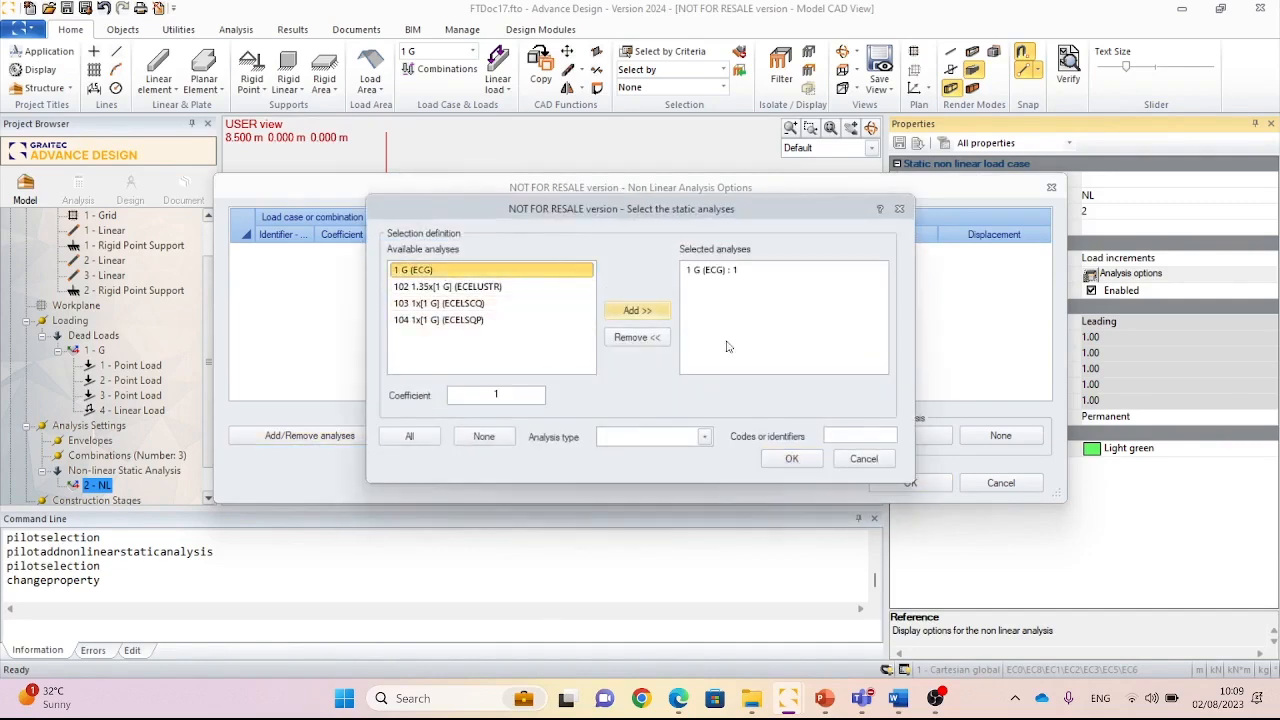
{"action": "left_click", "coordinate": [789, 460]}
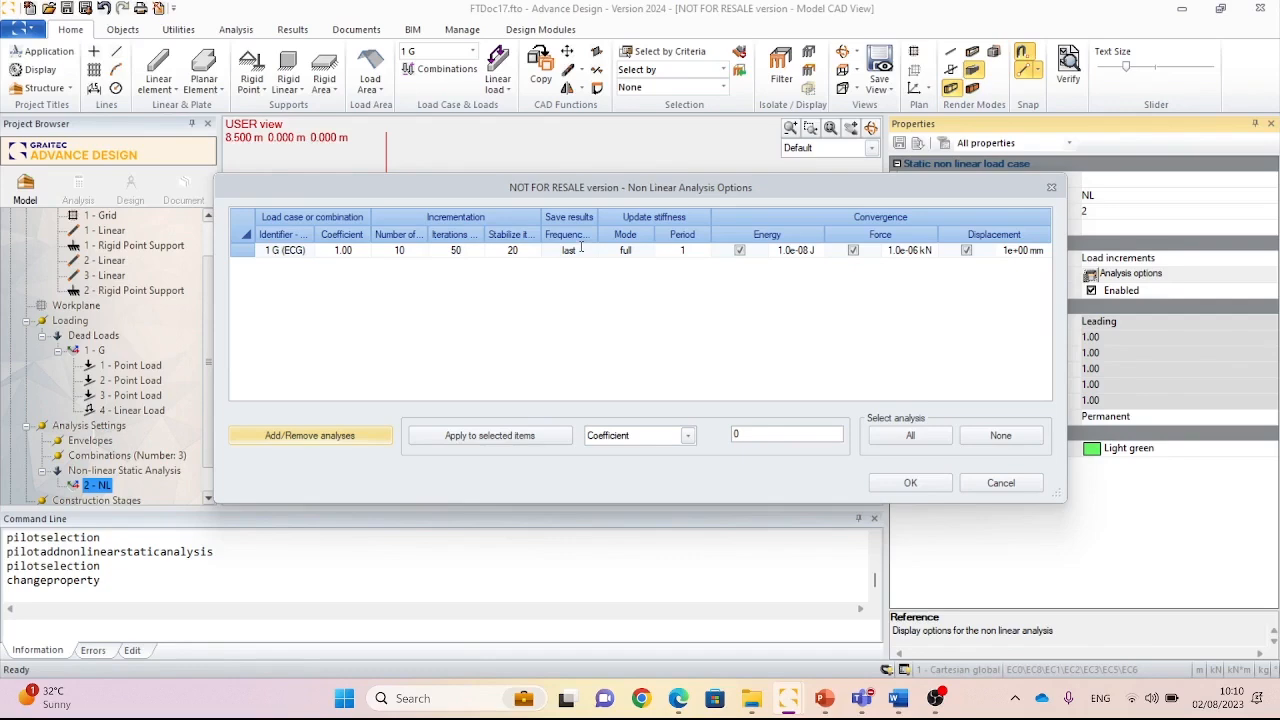
Review the result-saving frequency and stiffness update choices, keep last and full, and accept the non-linear analysis options.
{"action": "left_click", "coordinate": [581, 249]}
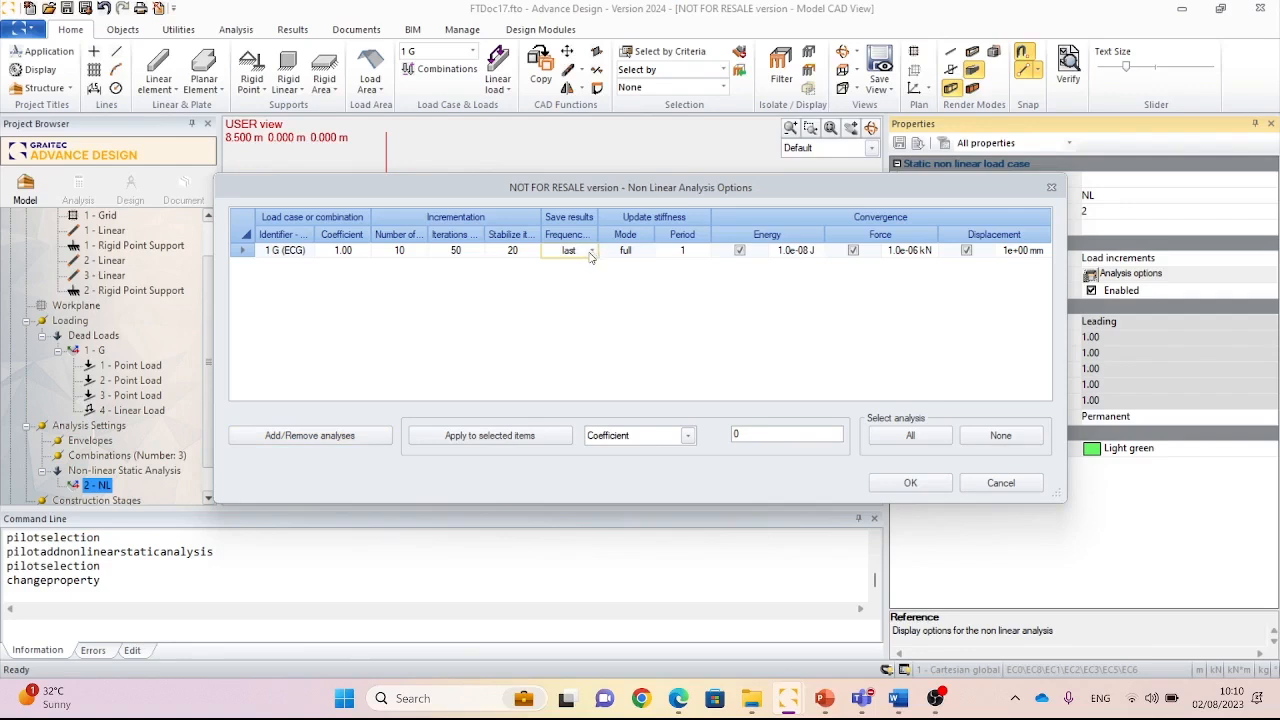
{"action": "left_click", "coordinate": [591, 251]}
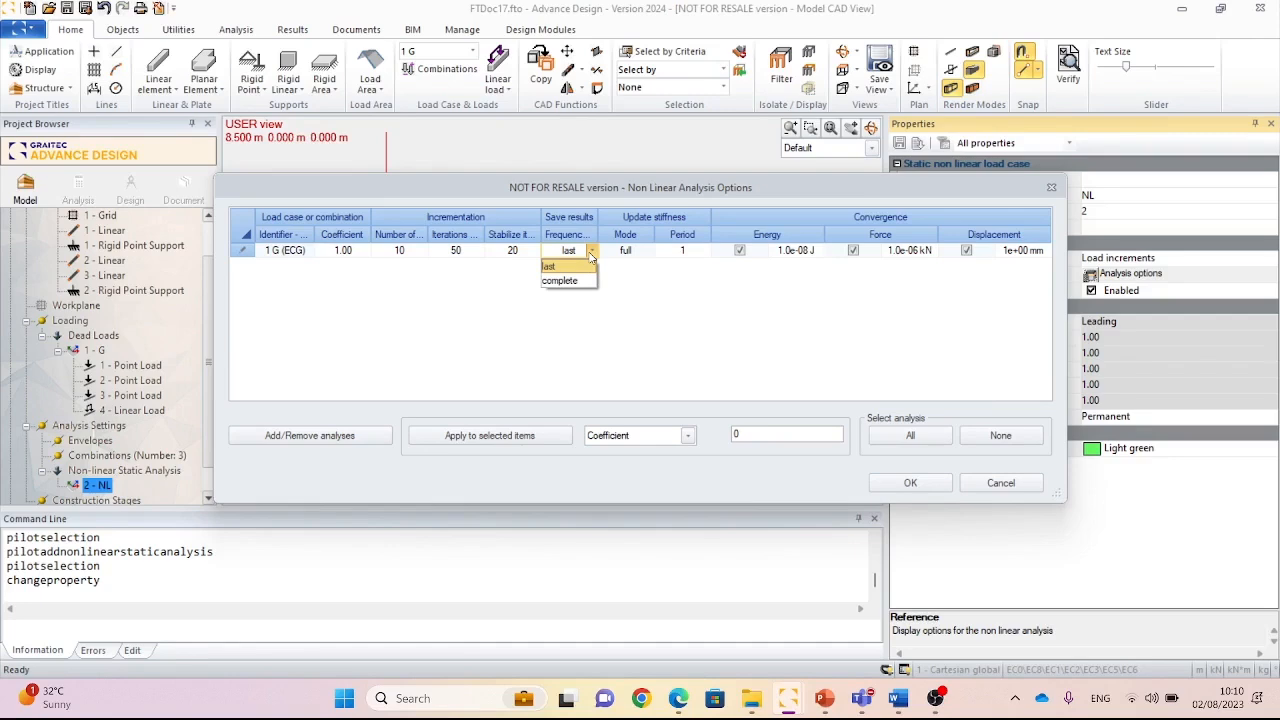
{"action": "left_click", "coordinate": [590, 318]}
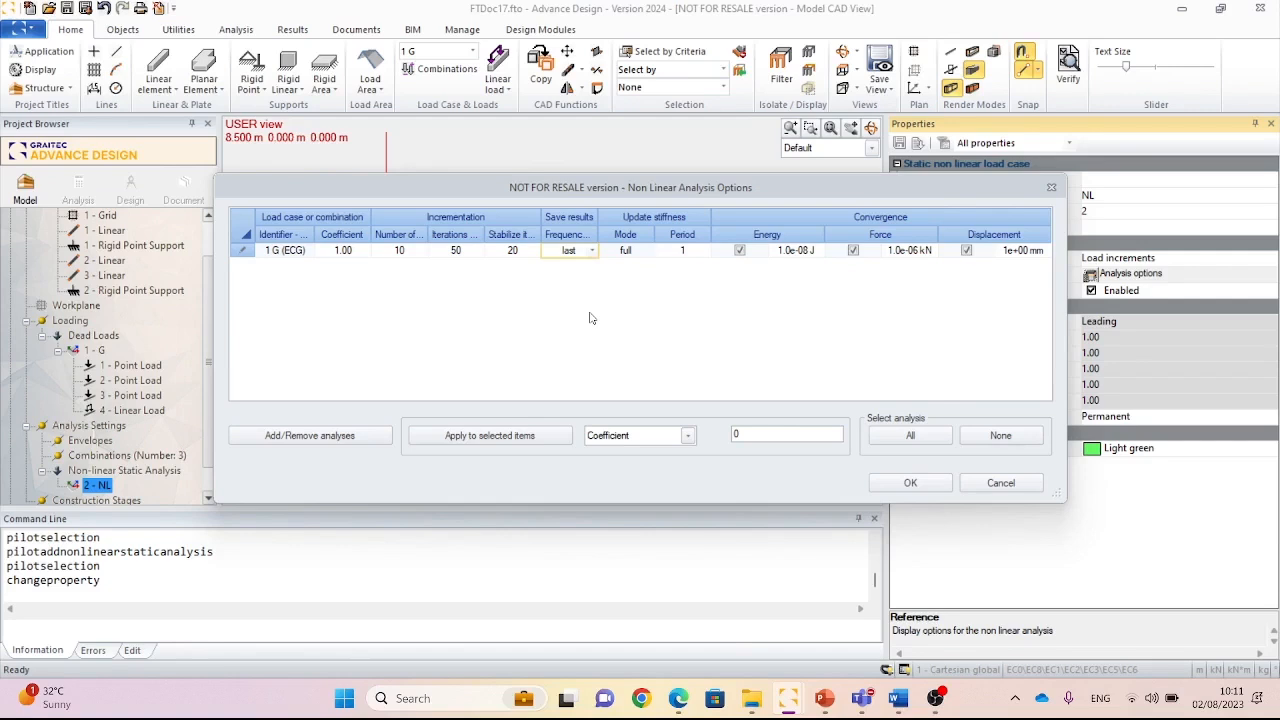
{"action": "left_click", "coordinate": [641, 251]}
{"action": "left_click", "coordinate": [650, 251]}
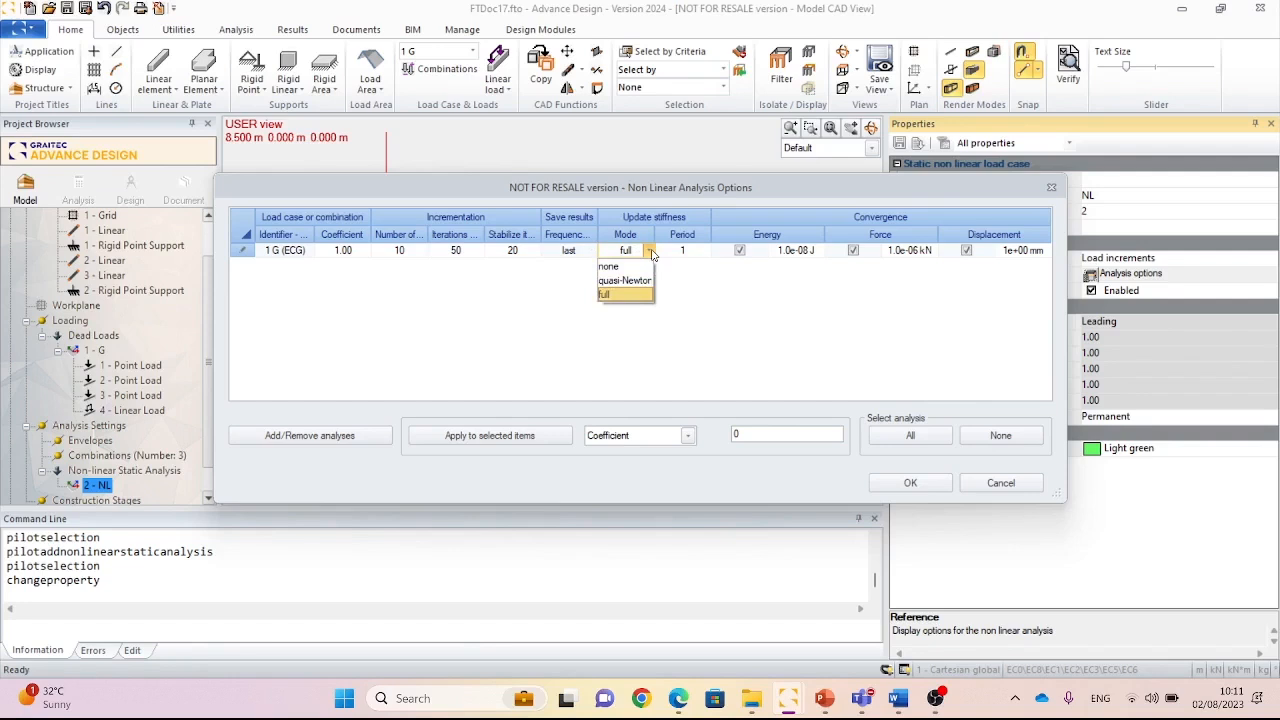
{"action": "left_click", "coordinate": [662, 305]}
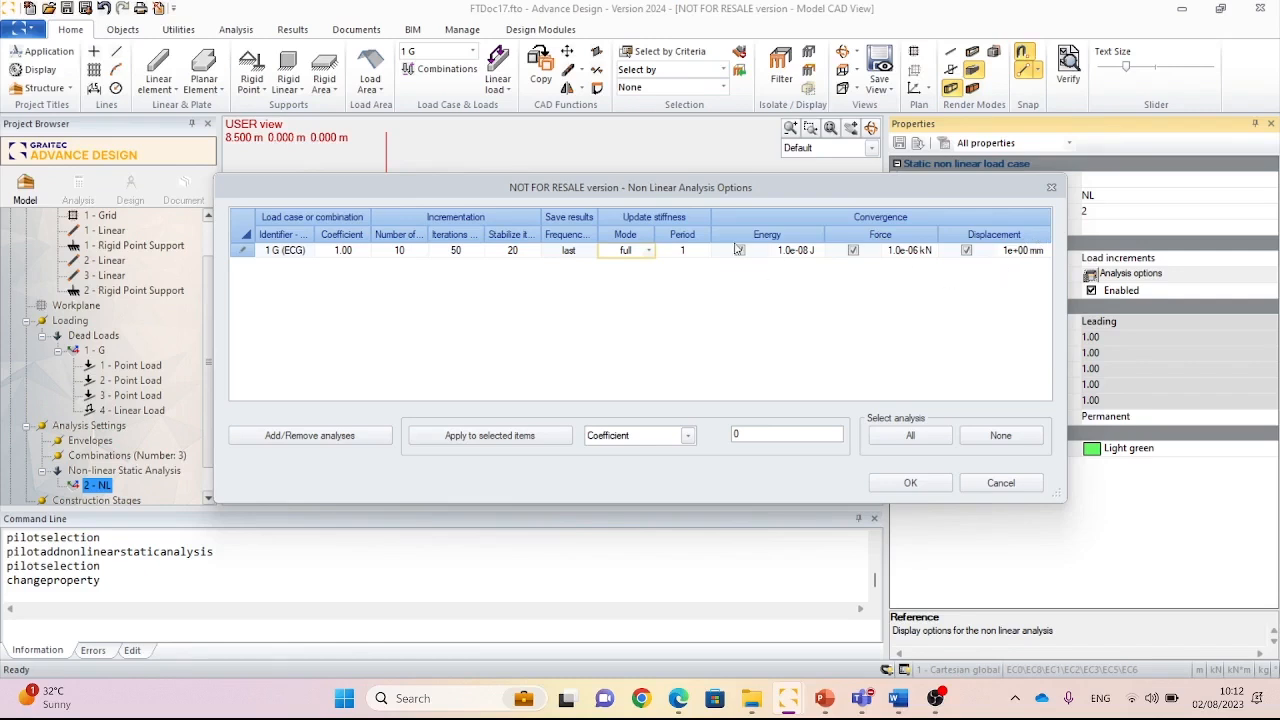
{"action": "left_click", "coordinate": [935, 483]}
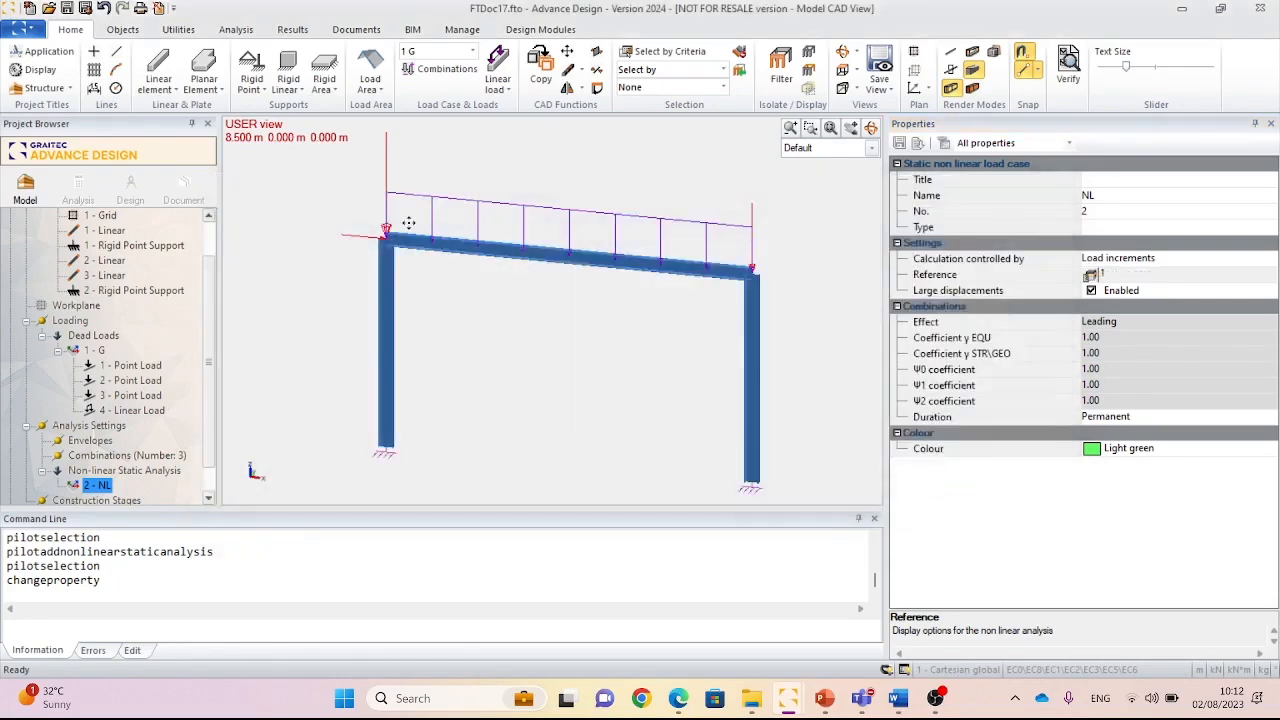
Create a new analysis model and run the verification, mesh, evaluation and FE calculation.
{"action": "left_click", "coordinate": [84, 182]}
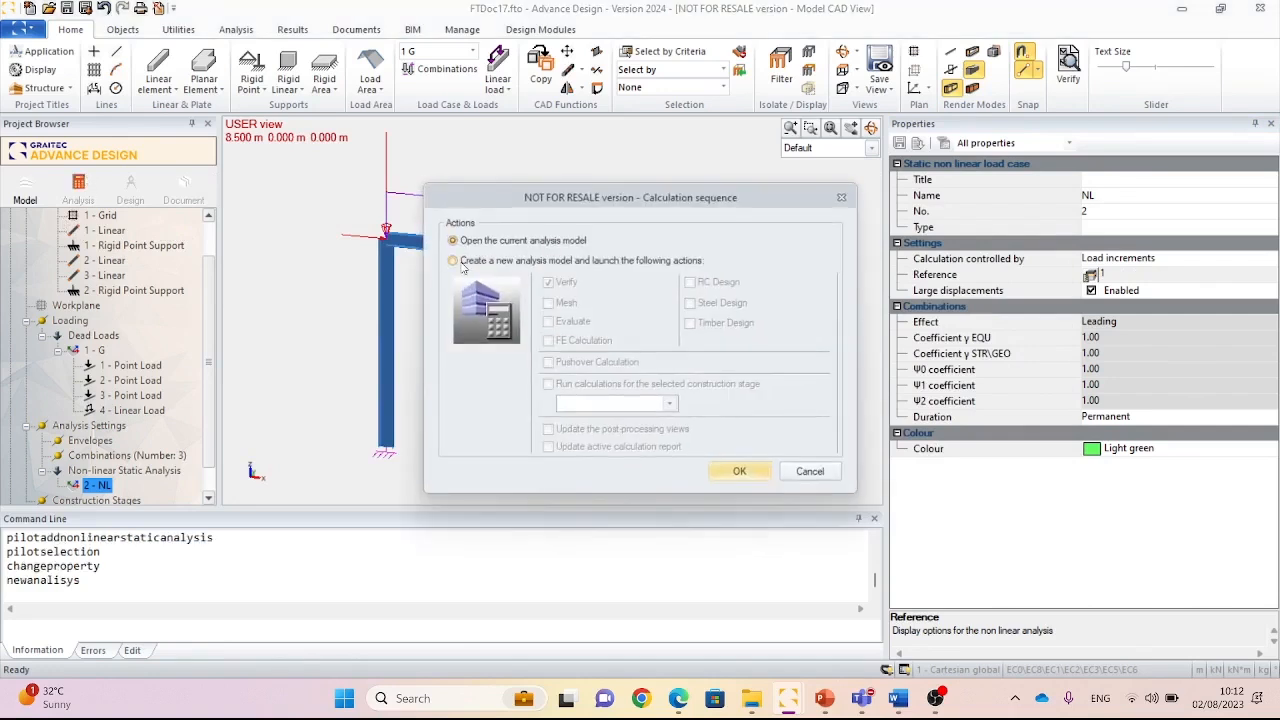
{"action": "left_click", "coordinate": [456, 261]}
{"action": "left_click", "coordinate": [597, 345]}
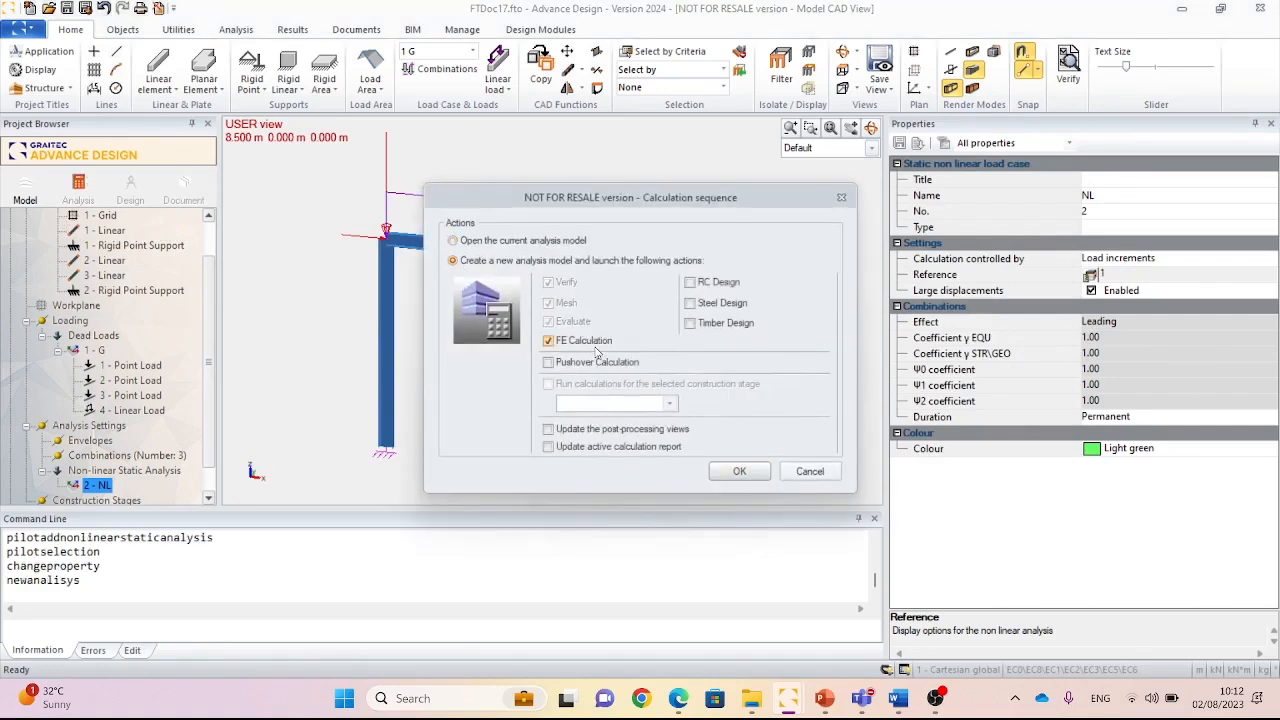
{"action": "left_click", "coordinate": [739, 472]}
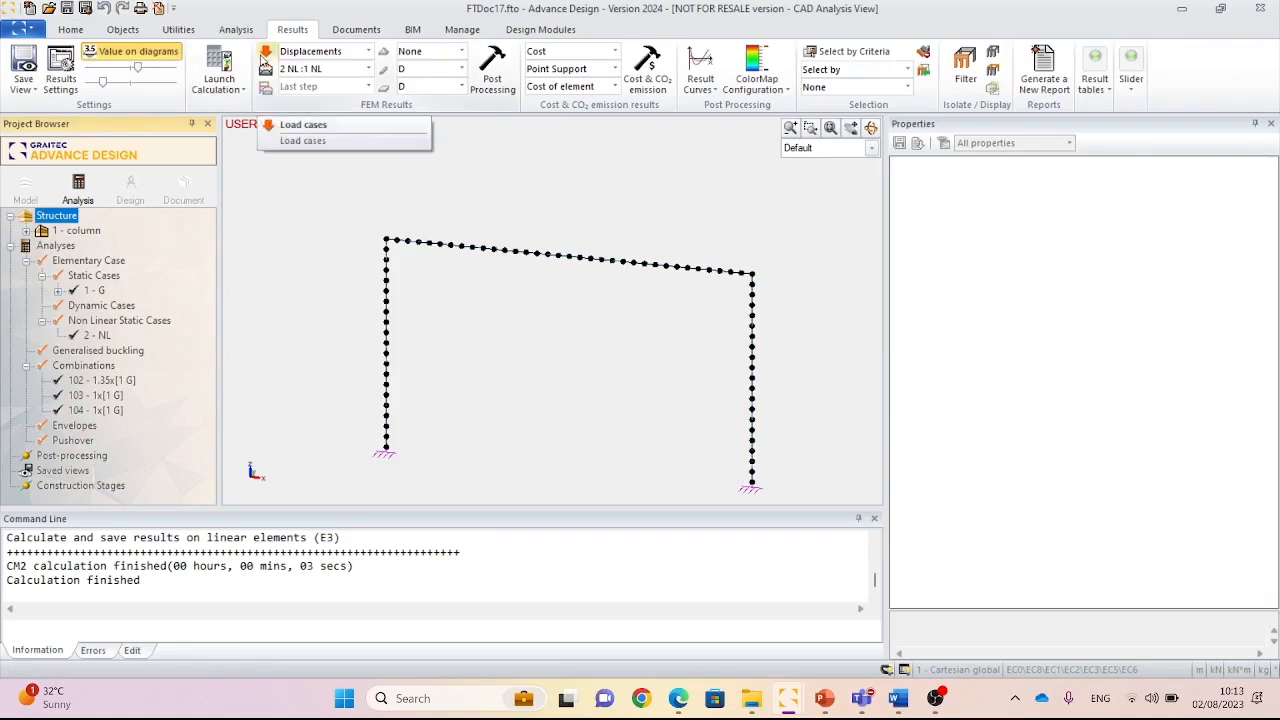
Include load case 1 G alongside NL in both the displacement and force results.
{"action": "left_click", "coordinate": [270, 58]}
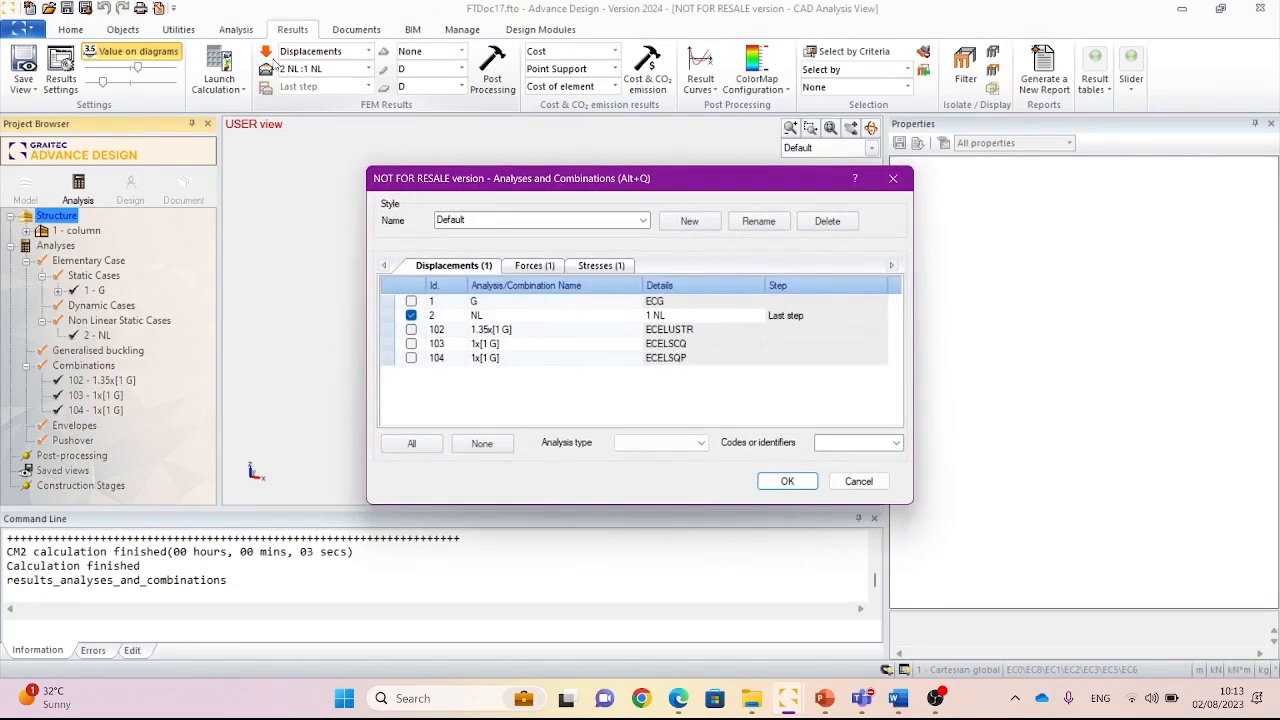
{"action": "left_click", "coordinate": [411, 301]}
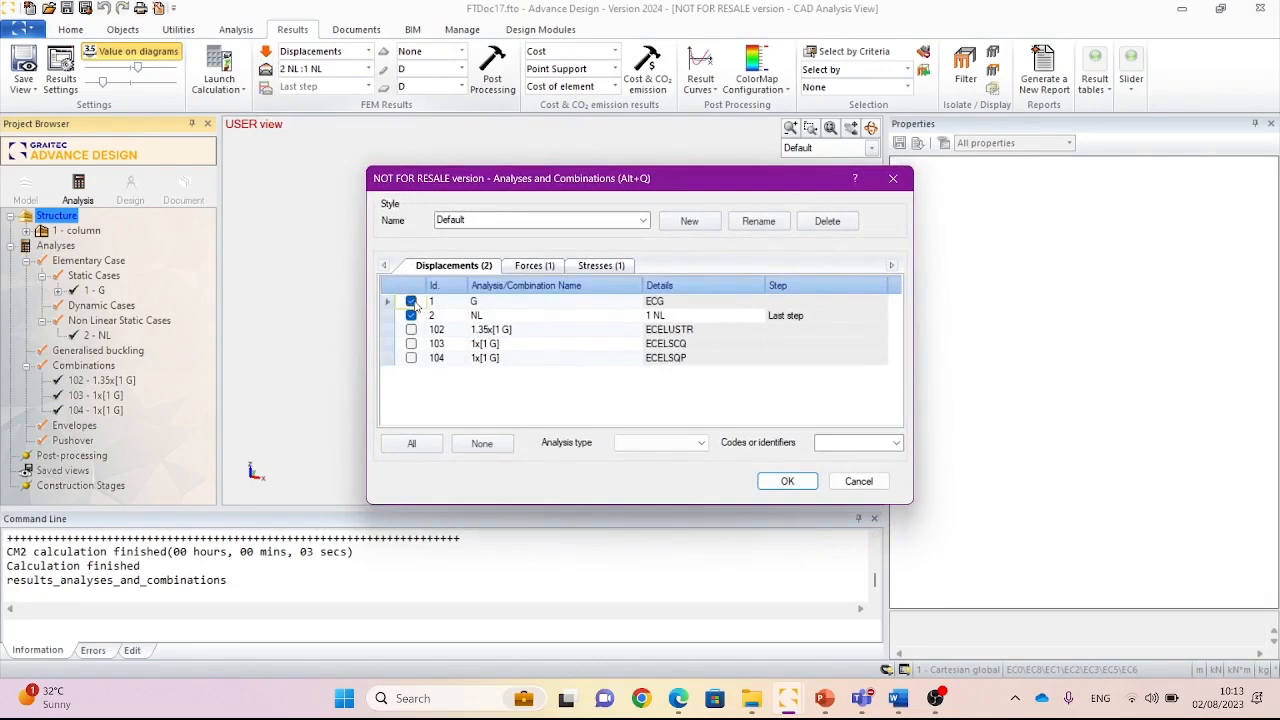
{"action": "left_click", "coordinate": [536, 266]}
{"action": "left_click", "coordinate": [411, 301]}
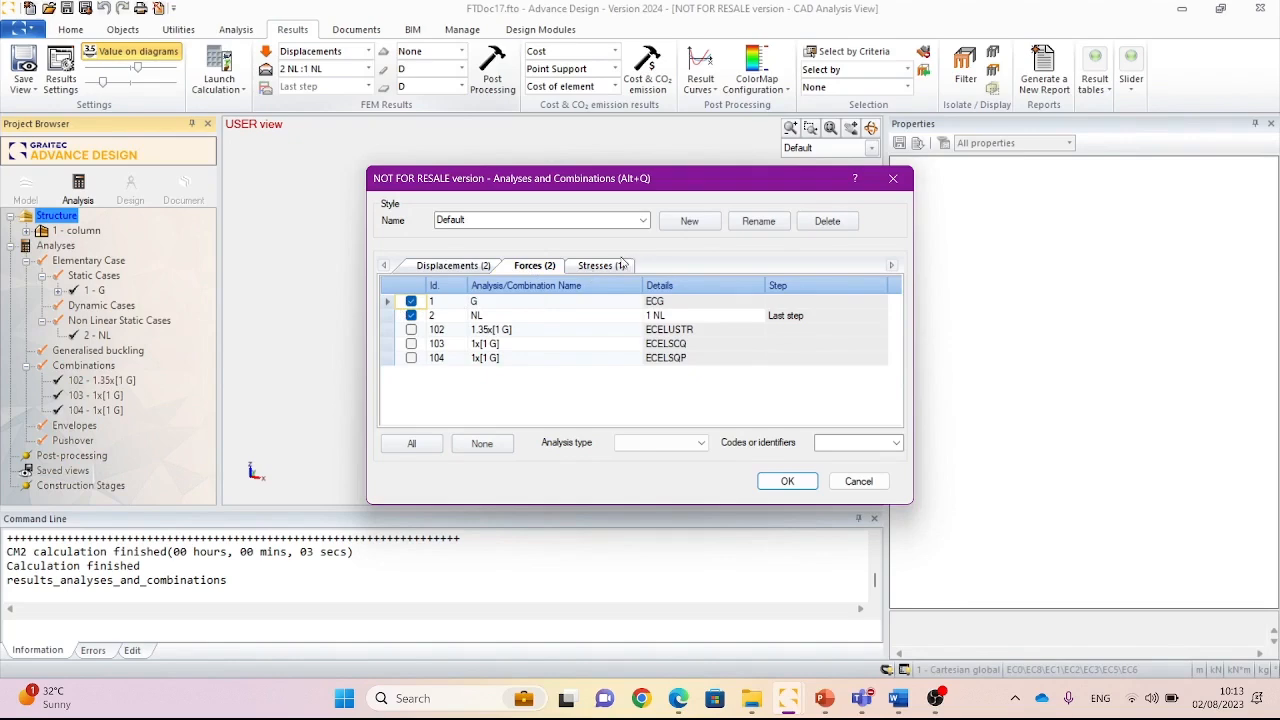
{"action": "left_click", "coordinate": [788, 481]}
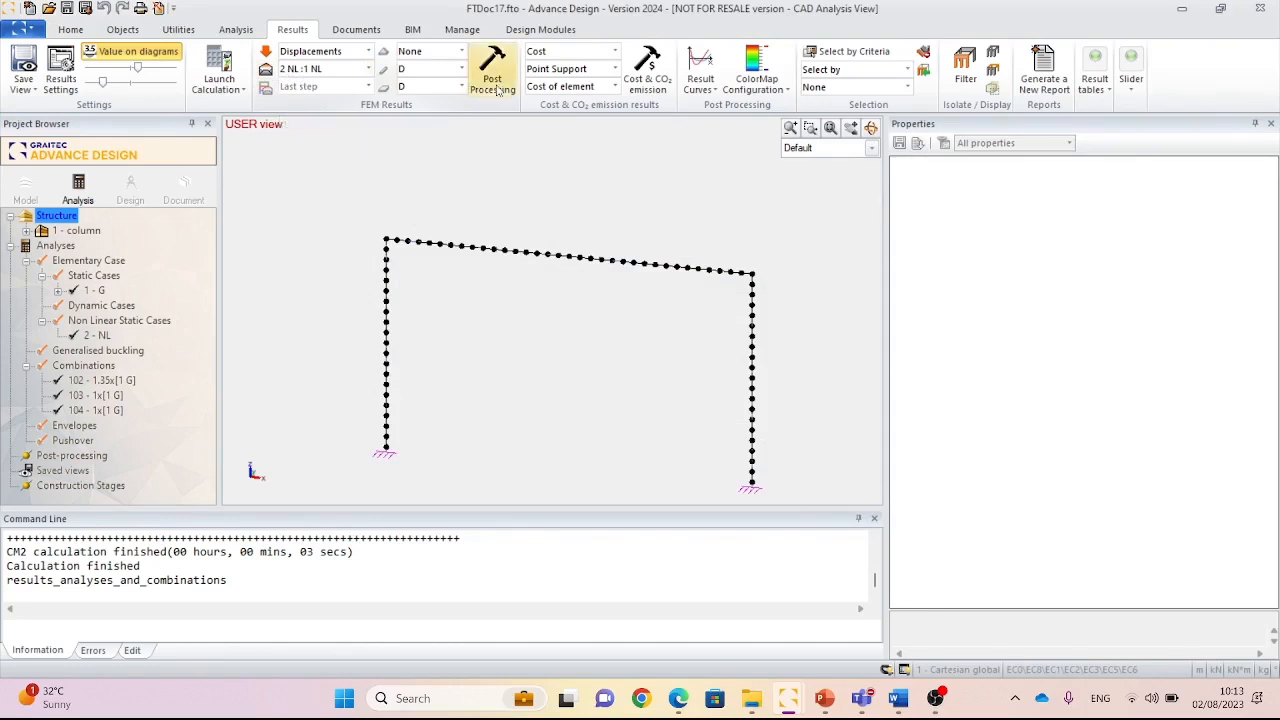
Set the planar element result to None and post-process linear element displacements D for 2 NL:1 NL and 1 G.
{"action": "left_click", "coordinate": [461, 86]}
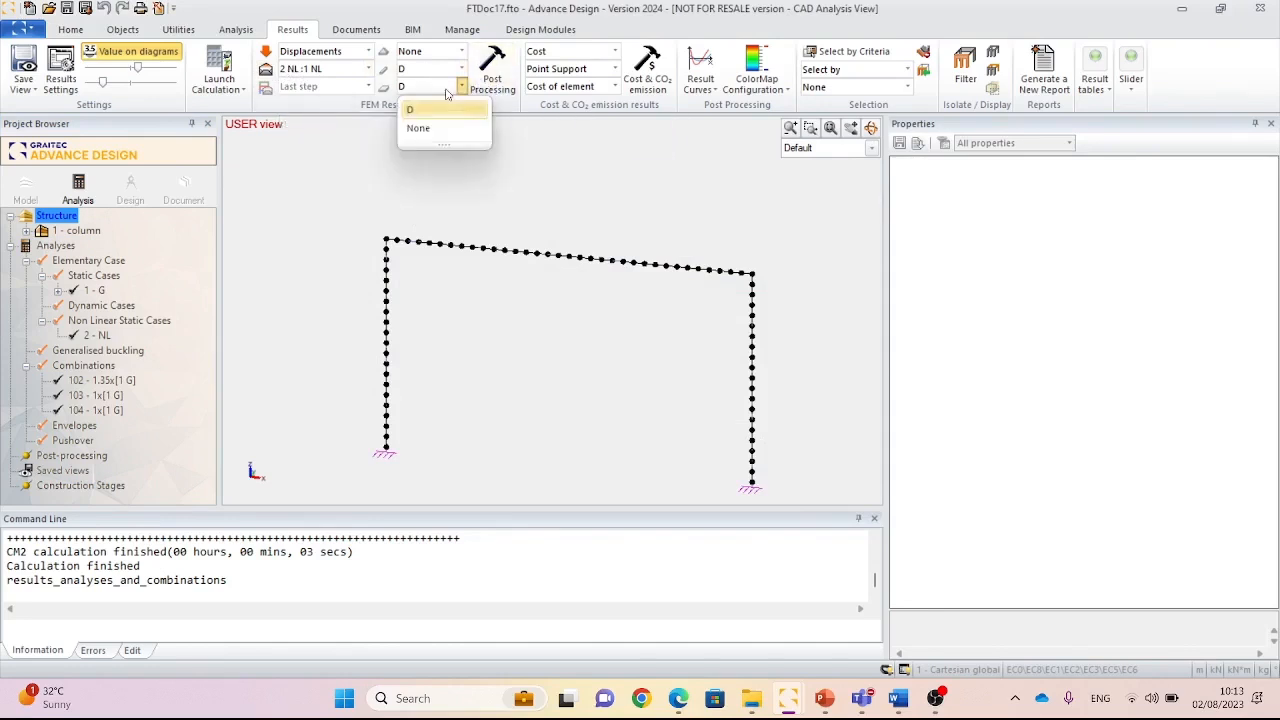
{"action": "left_click", "coordinate": [441, 127]}
{"action": "left_click", "coordinate": [494, 80]}
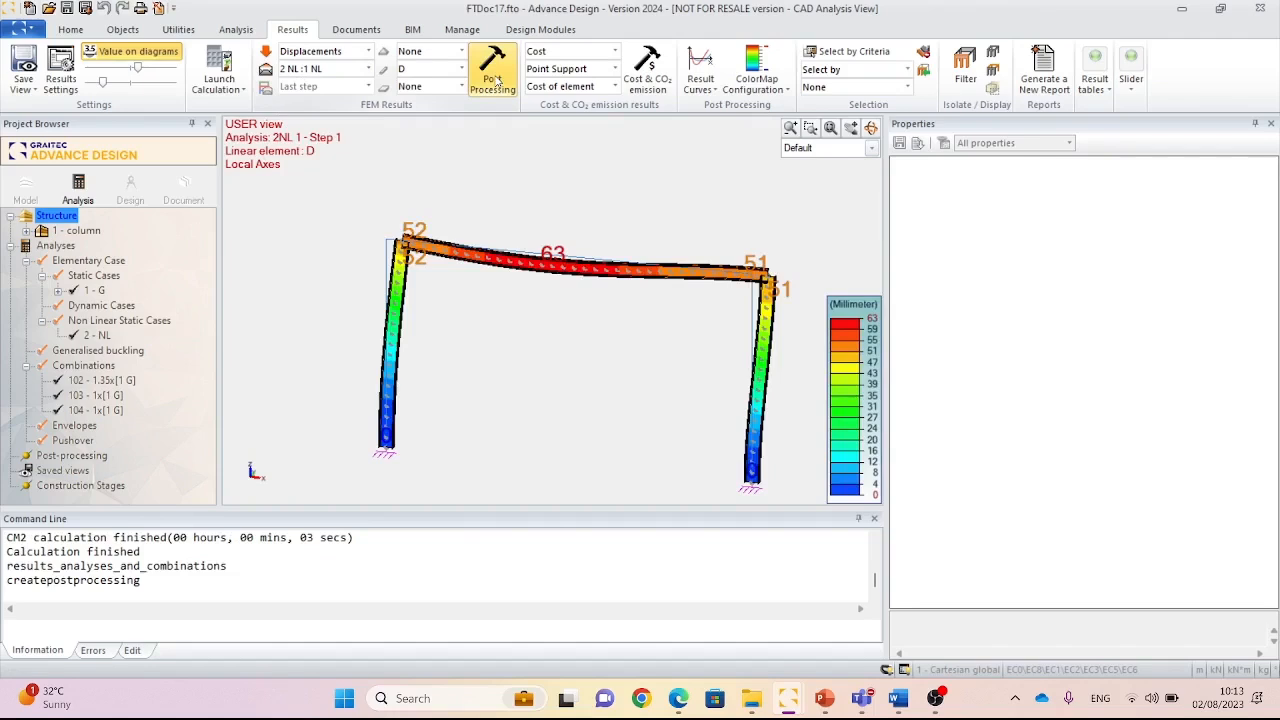
{"action": "left_click", "coordinate": [368, 68]}
{"action": "left_click", "coordinate": [305, 88]}
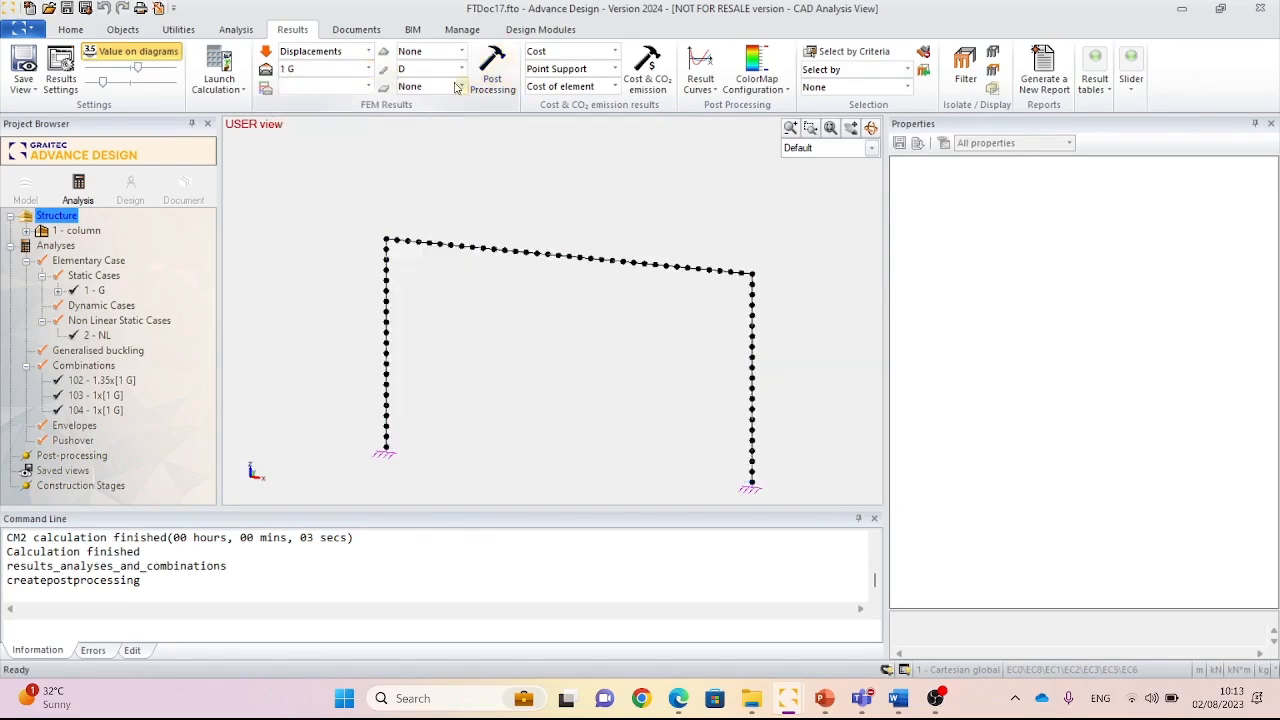
{"action": "left_click", "coordinate": [500, 70]}
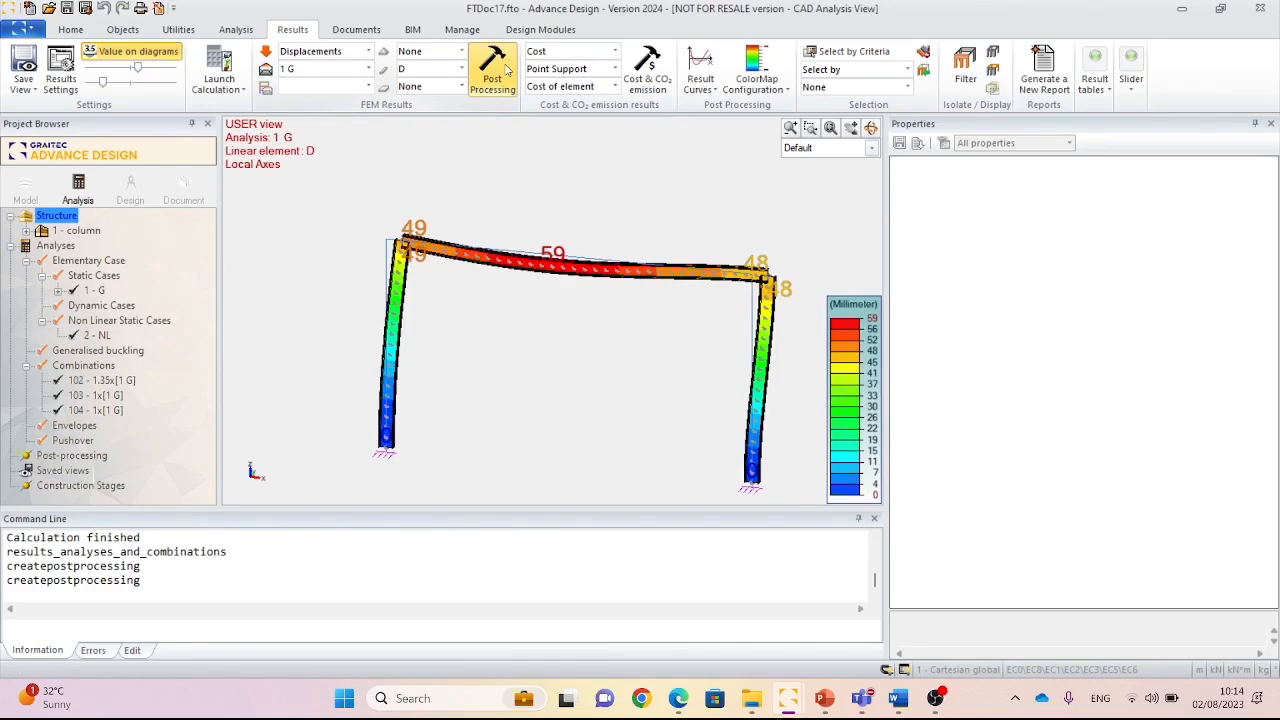
Post-process the linear elements' My bending moment forces for load case 1 G and for 2 NL:1 NL.
{"action": "left_click", "coordinate": [341, 53]}
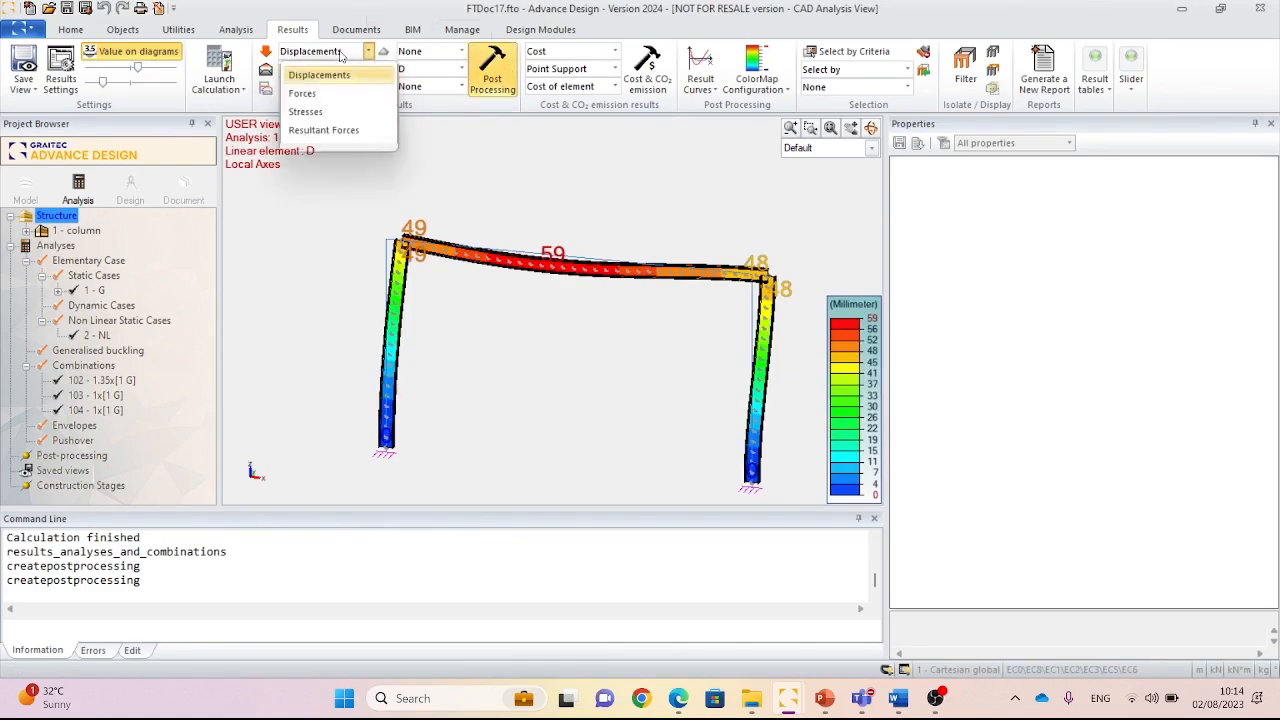
{"action": "left_click", "coordinate": [302, 93]}
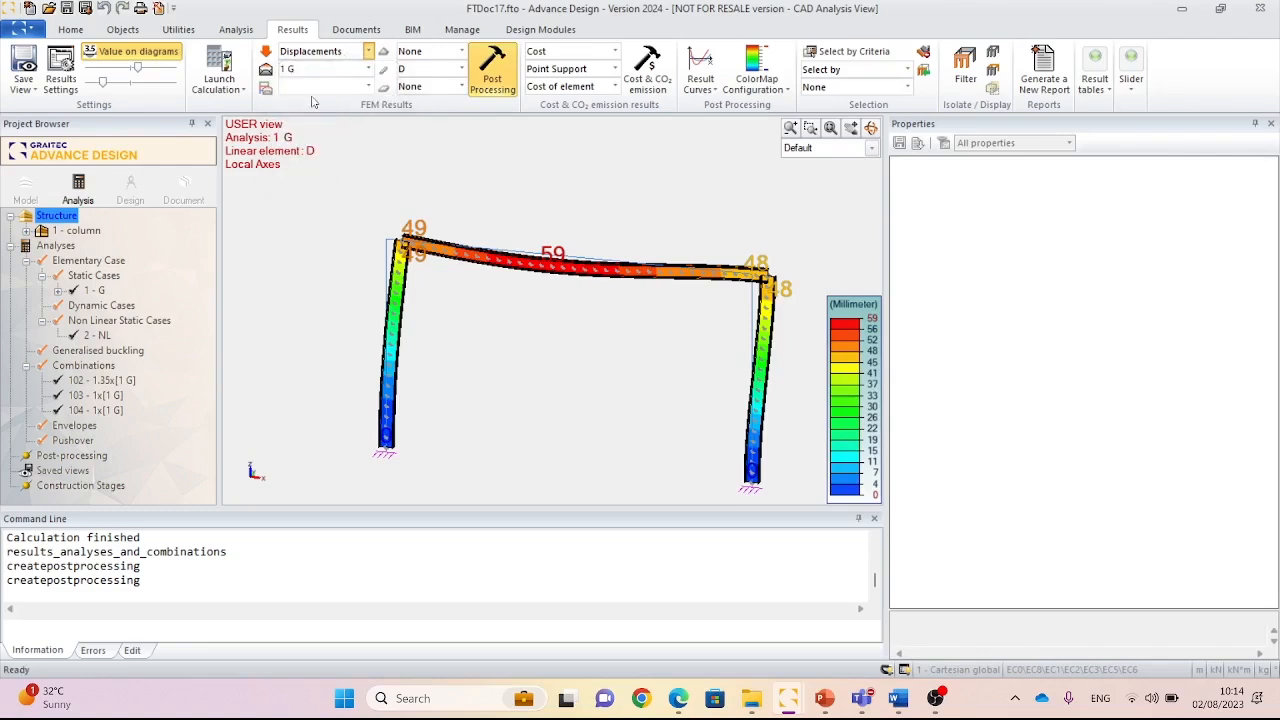
{"action": "left_click", "coordinate": [462, 68]}
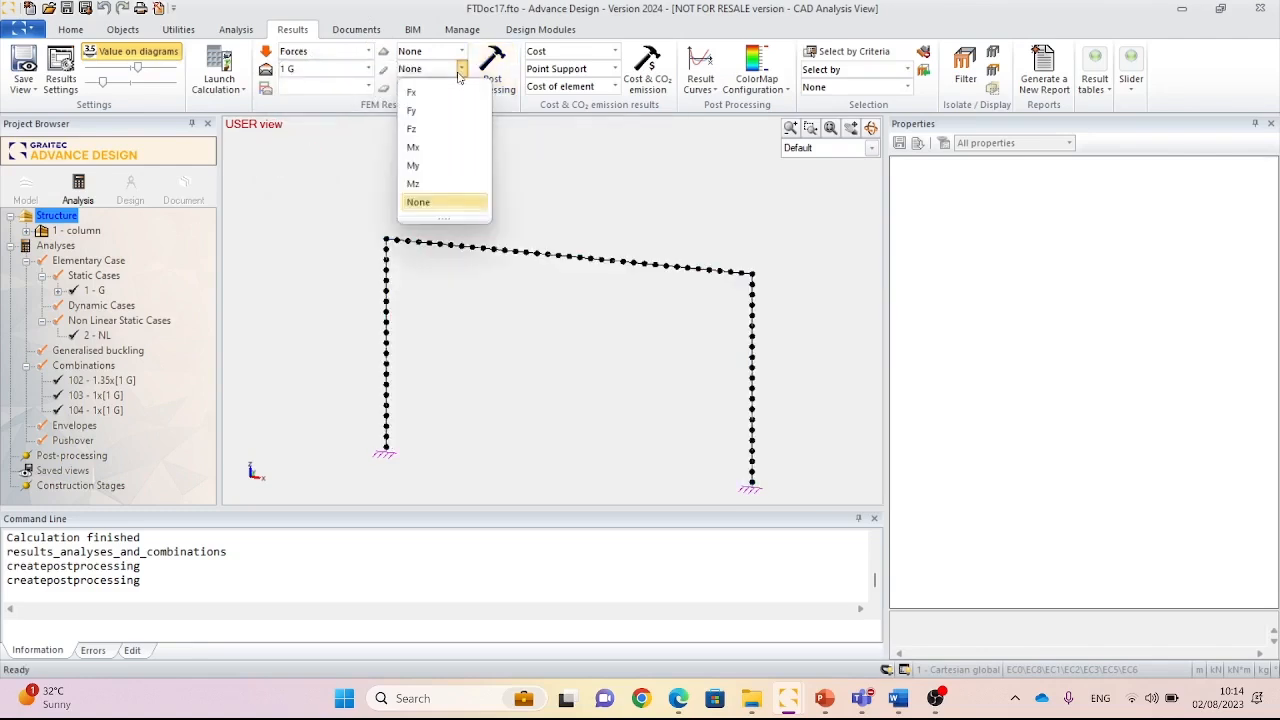
{"action": "left_click", "coordinate": [418, 165]}
{"action": "left_click", "coordinate": [483, 85]}
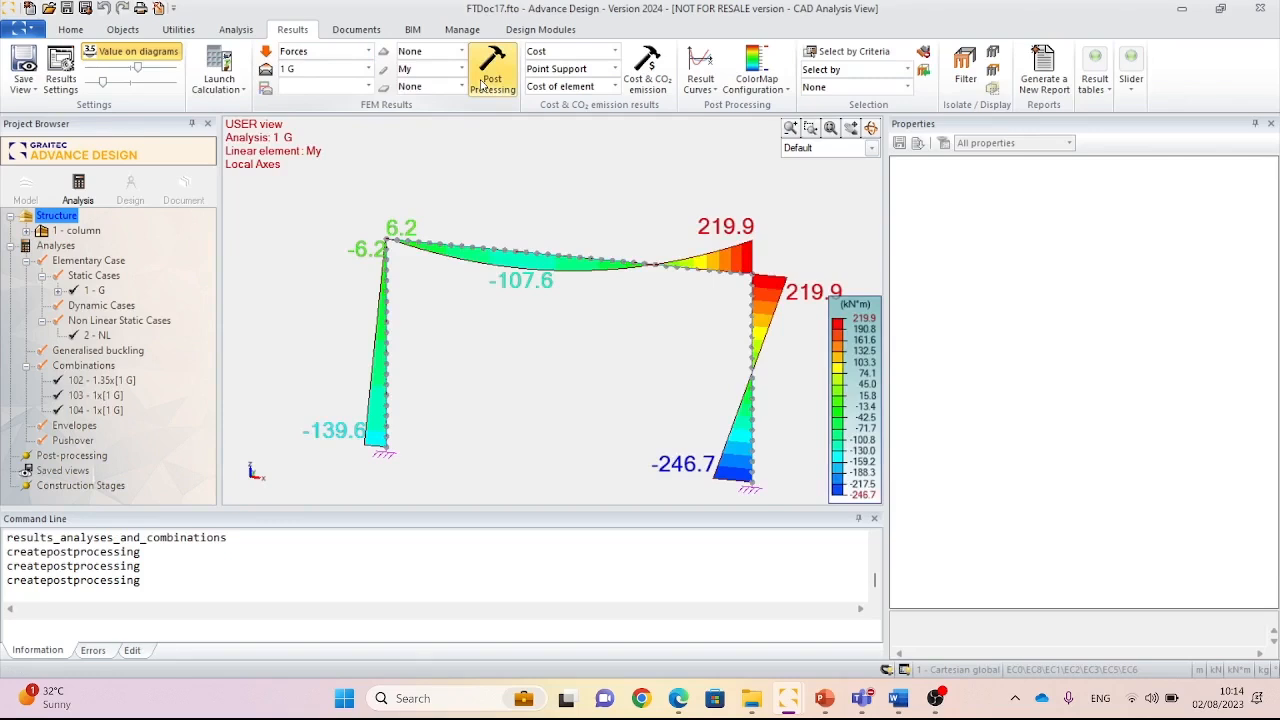
{"action": "left_click", "coordinate": [368, 68]}
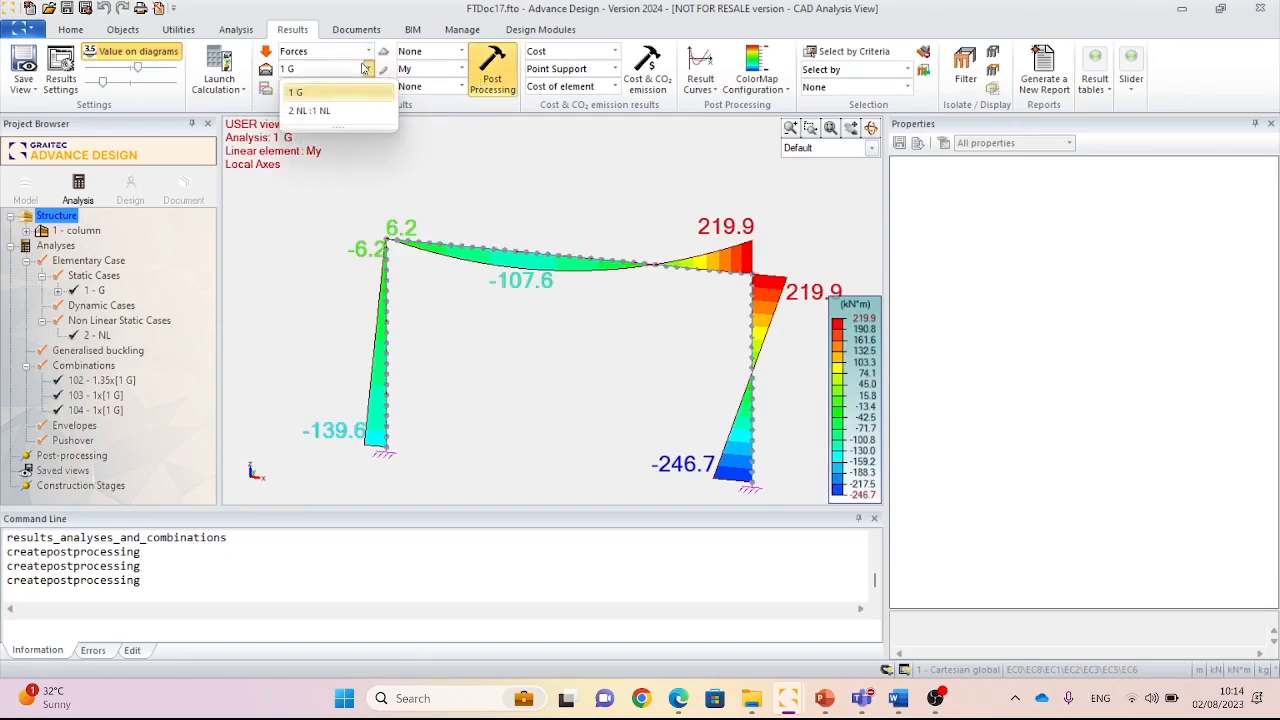
{"action": "left_click", "coordinate": [343, 115]}
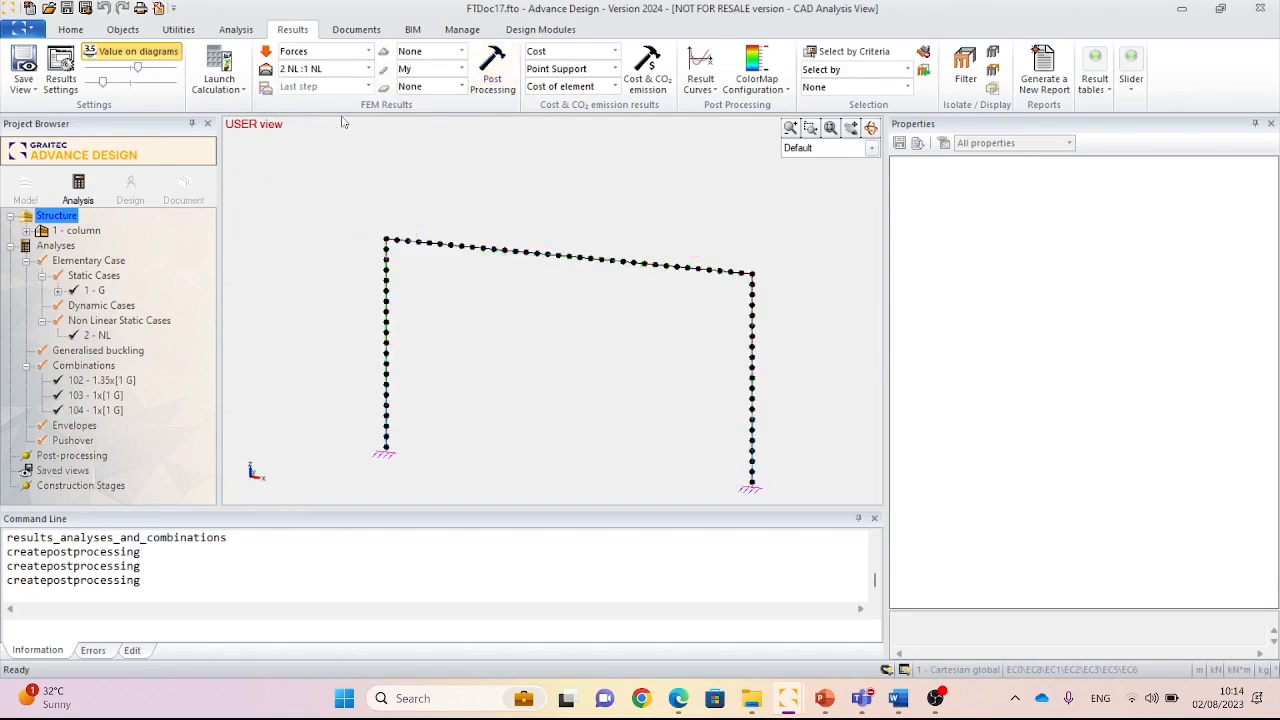
{"action": "left_click", "coordinate": [503, 90]}
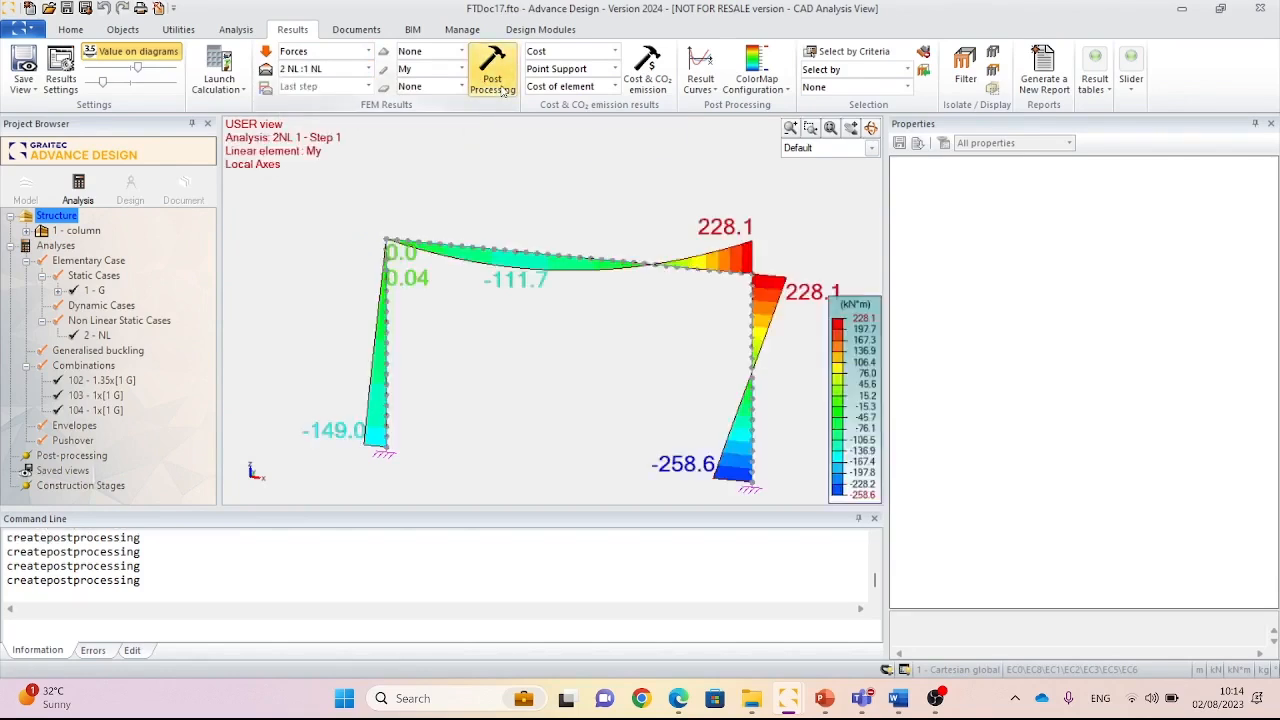